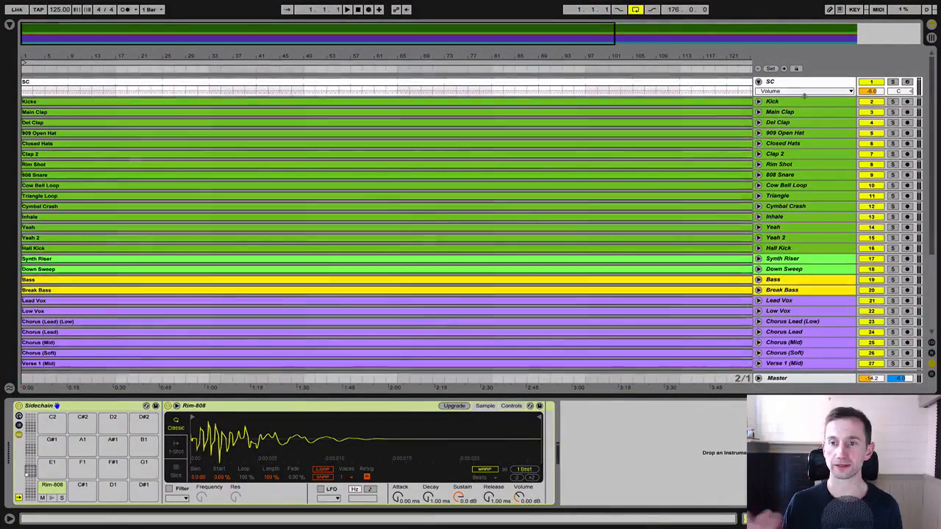
Step: Review the colour-coded drum tracks from Kick to Hall Kick, the riser and sweep effects, and the bass tracks
scroll(789, 179, "down", 5)
scroll(788, 179, "up", 5)
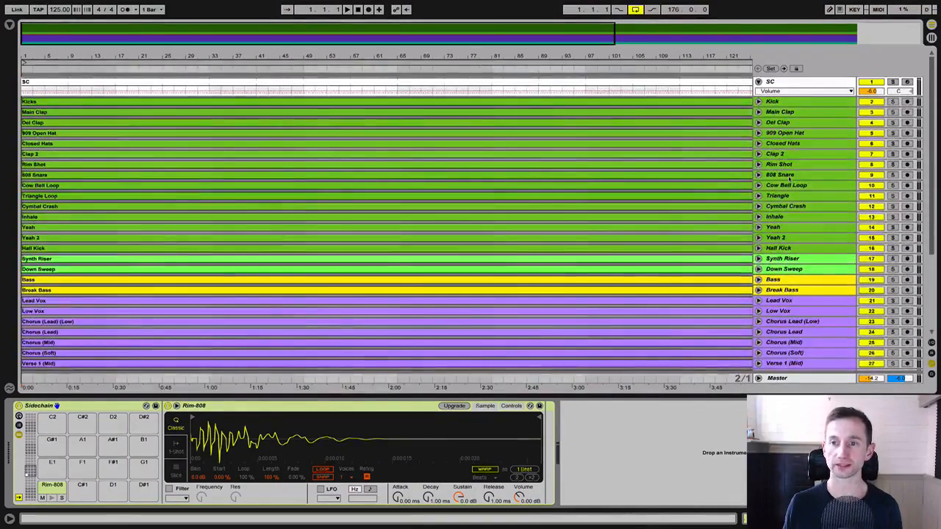
left_click(803, 104)
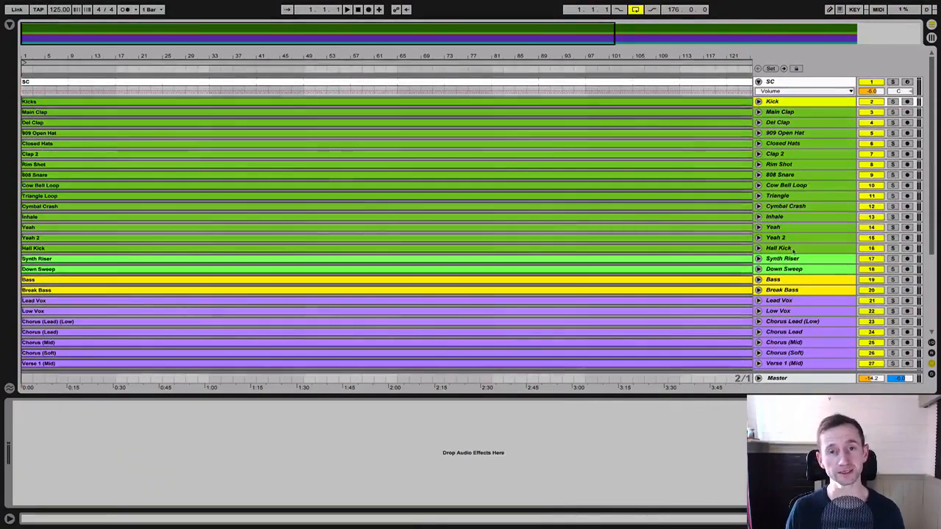
left_click(778, 248, "shift")
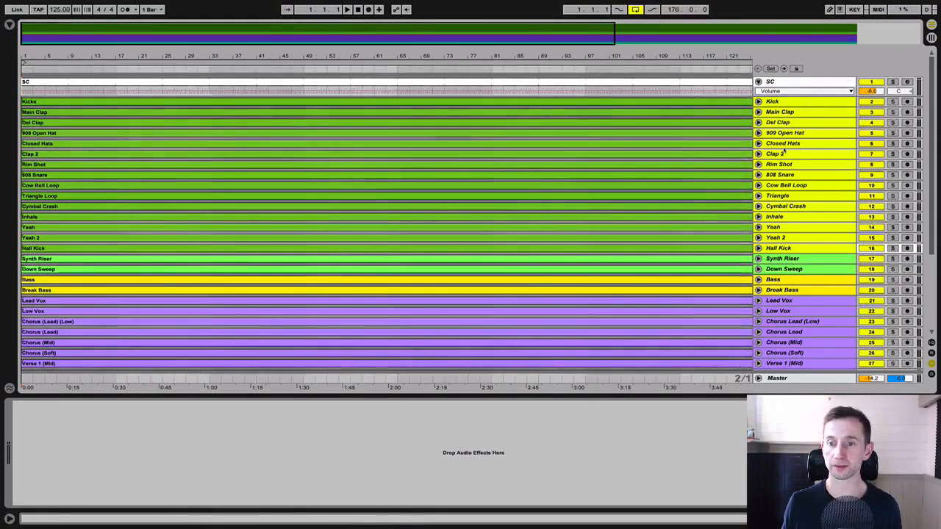
left_click(817, 258)
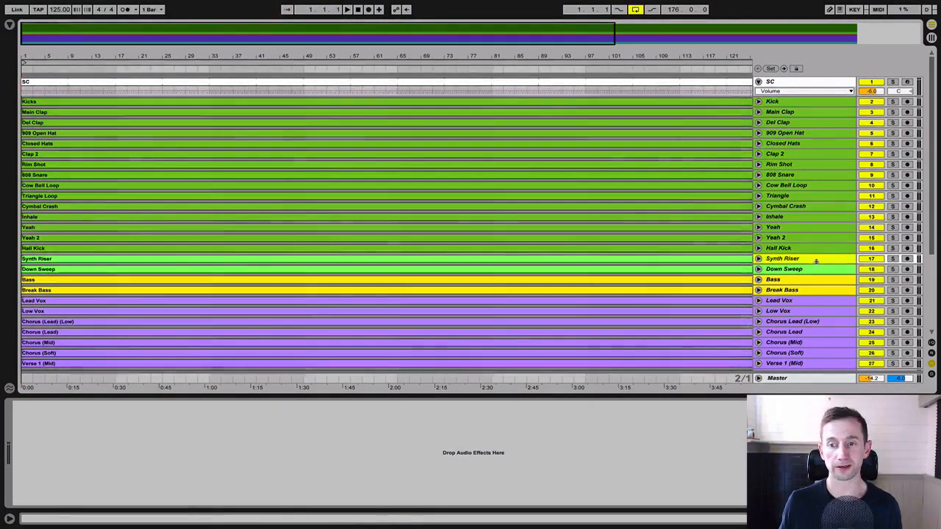
left_click(817, 269, "shift")
left_click(814, 282)
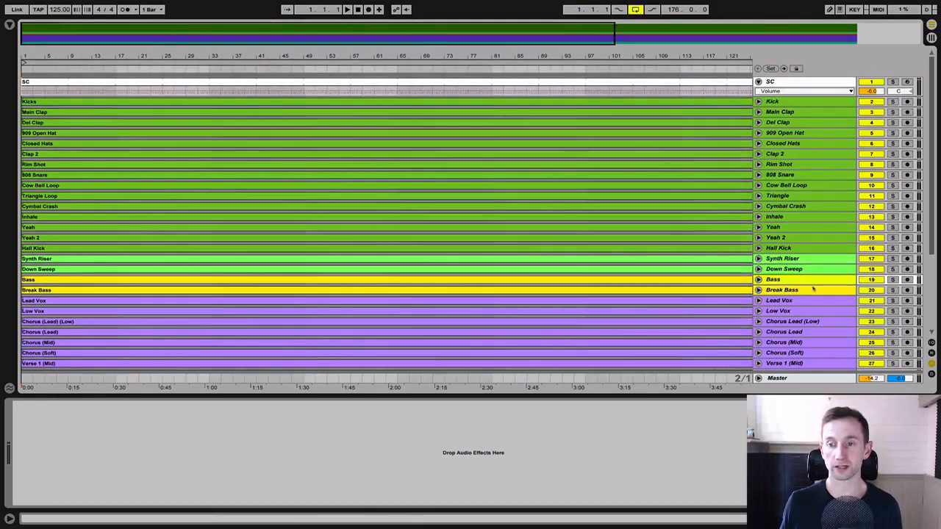
Step: Review the vocal tracks from Lead Vox to Aeroplane Announcement, and the piano, horn, chord and string tracks
scroll(813, 289, "down", 5)
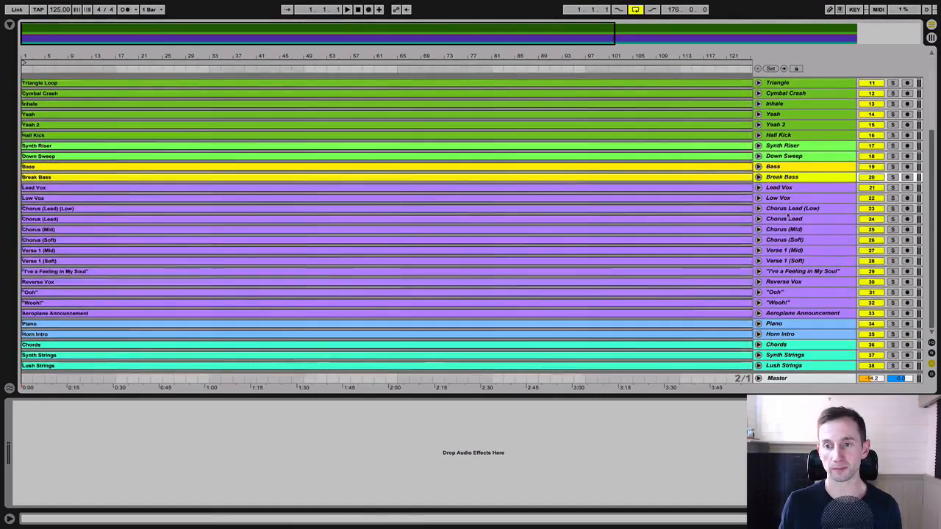
left_click(802, 189, "shift")
left_click(804, 314, "shift")
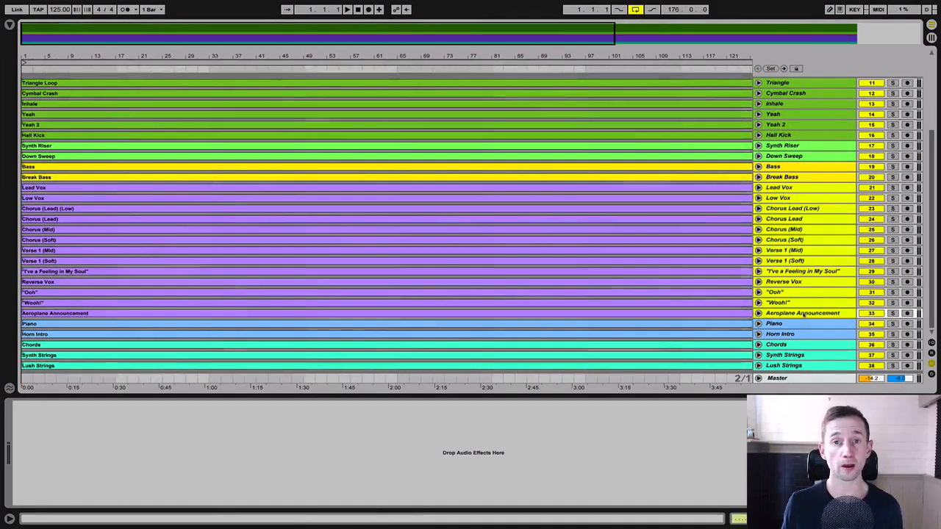
left_click(803, 314)
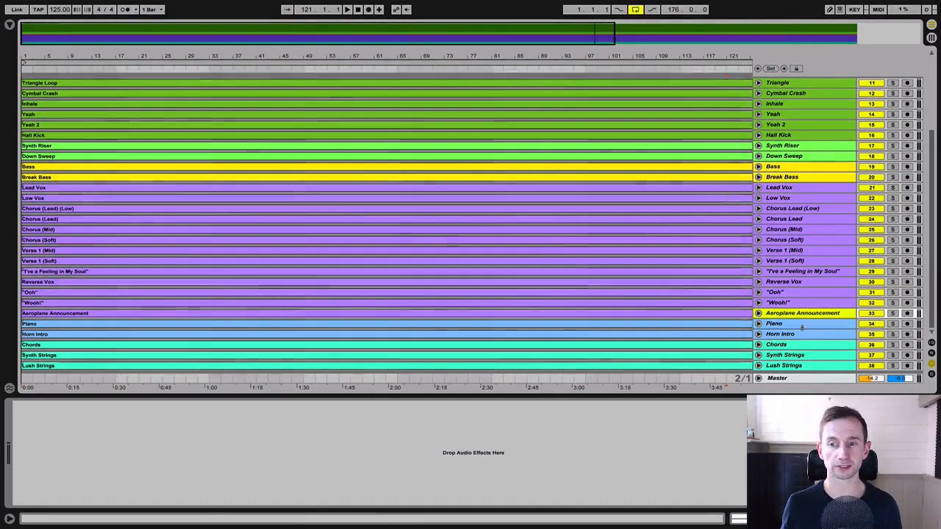
left_click(800, 334)
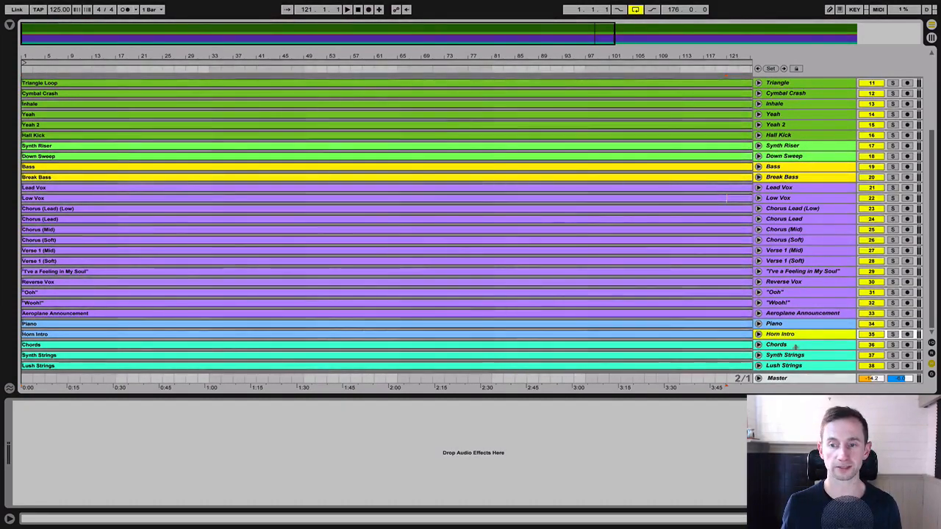
left_click(797, 347)
left_click(799, 367)
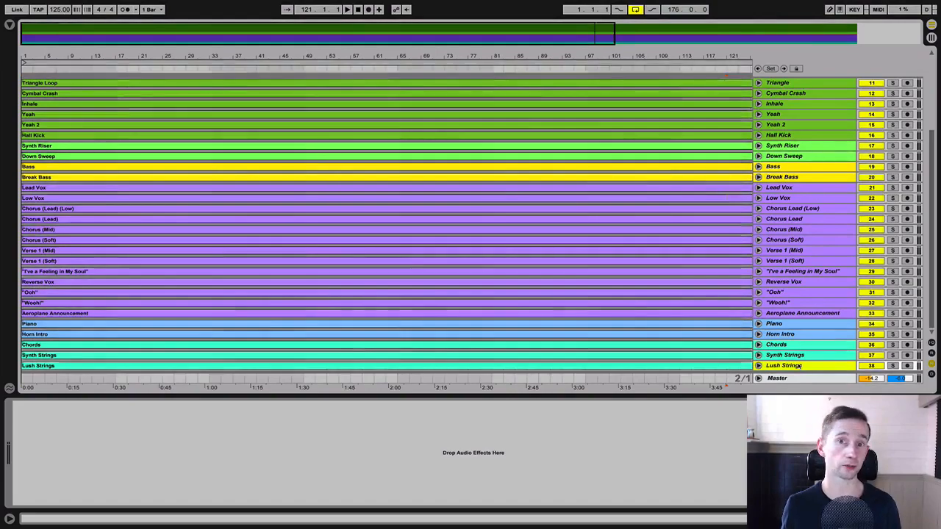
scroll(779, 294, "up", 5)
Step: Play the arrangement against the metronome and set the project tempo to 123 BPM, checking the sync again around bar 33
left_click(500, 84)
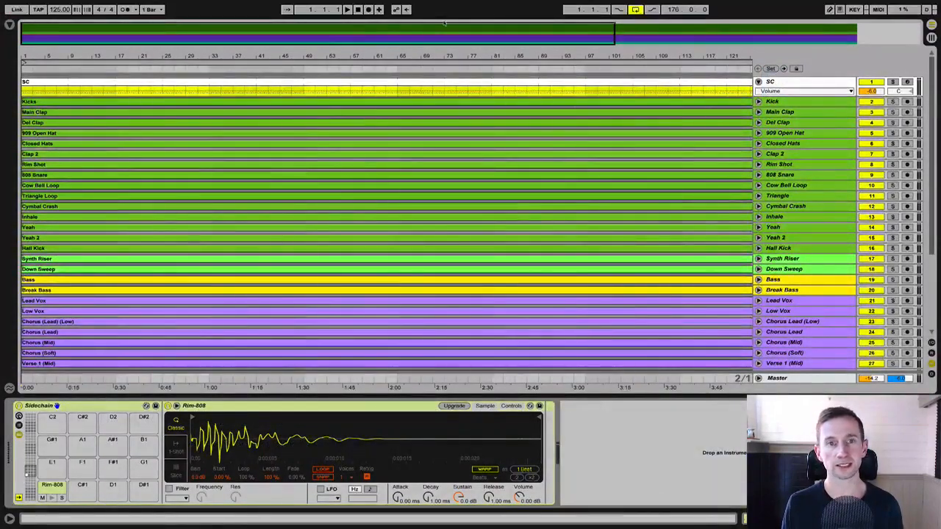
key("space")
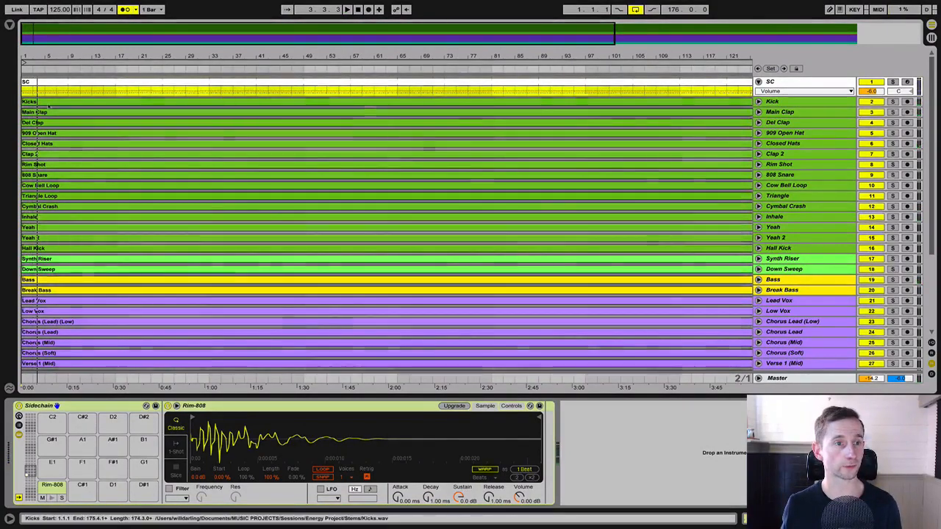
left_click(58, 9)
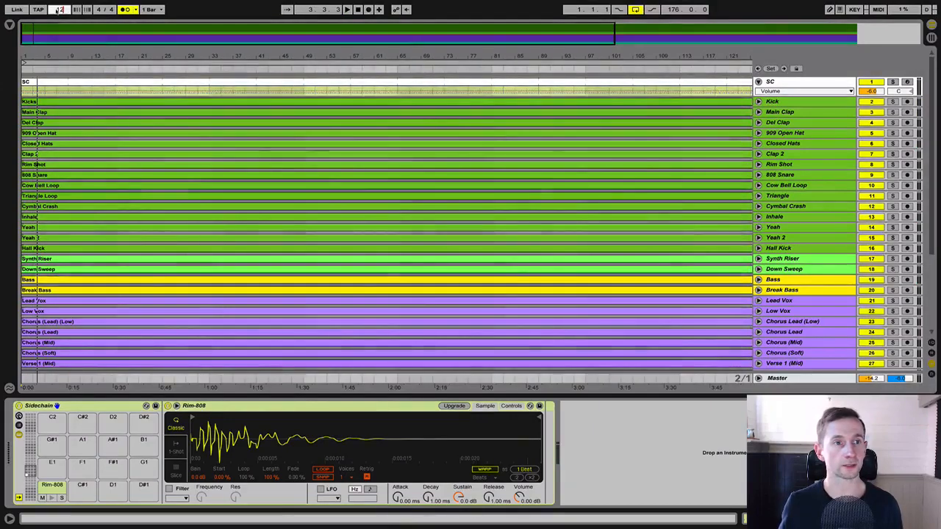
type("123")
key("Return")
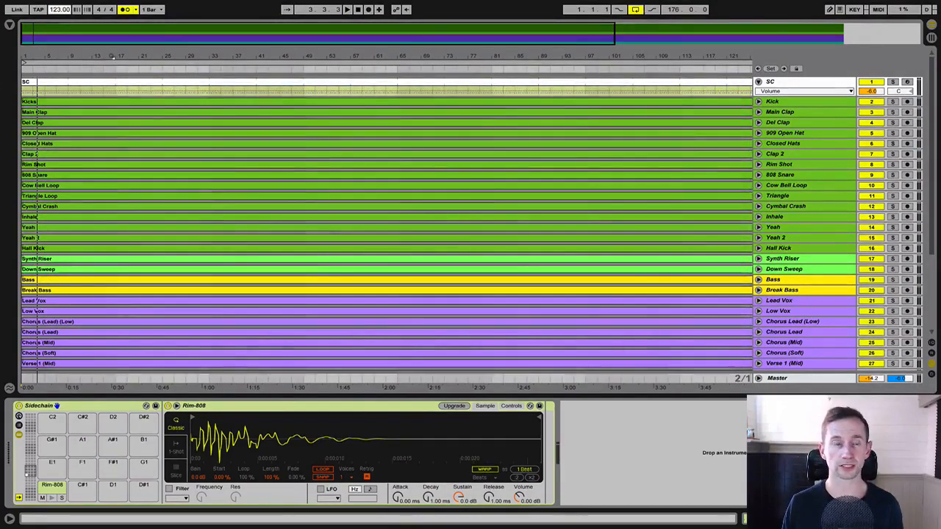
key("space")
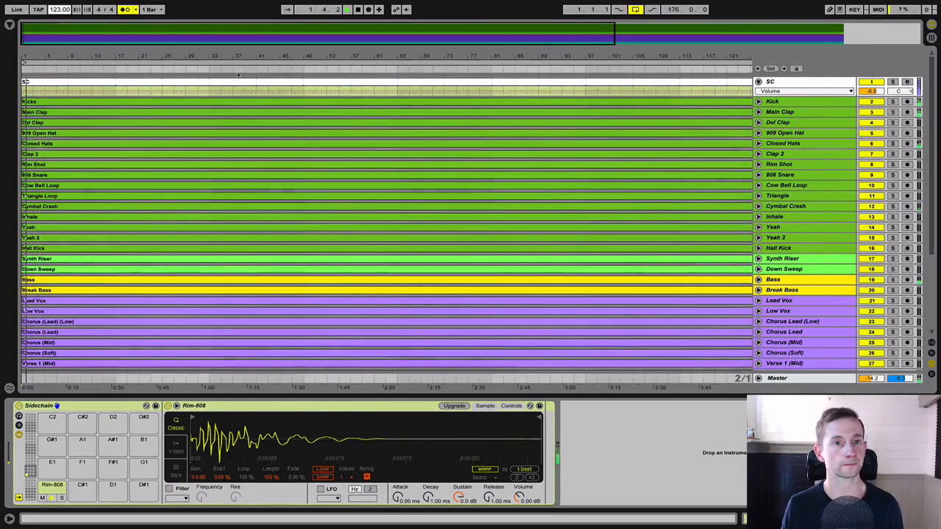
left_click(208, 68)
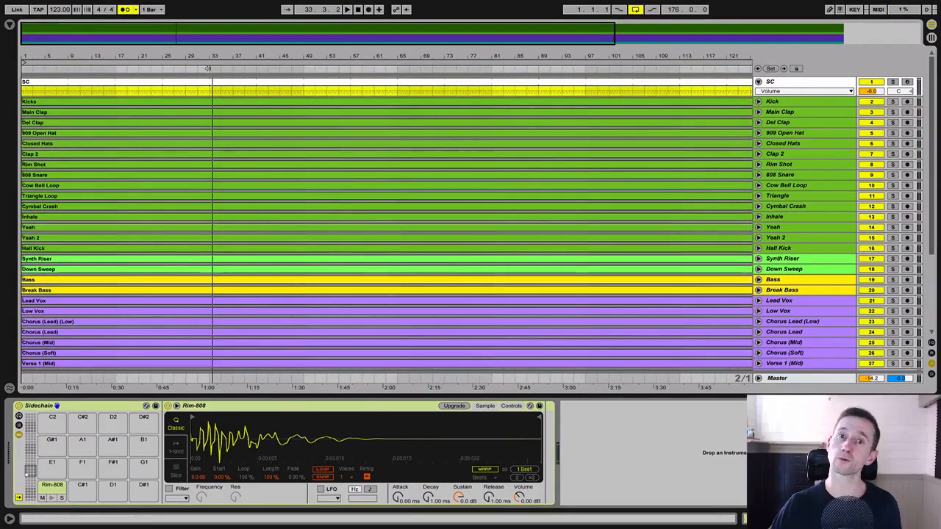
Step: Inspect the MIDI notes of the SC sidechain clip and fit the full arrangement length in view
double_click(114, 82)
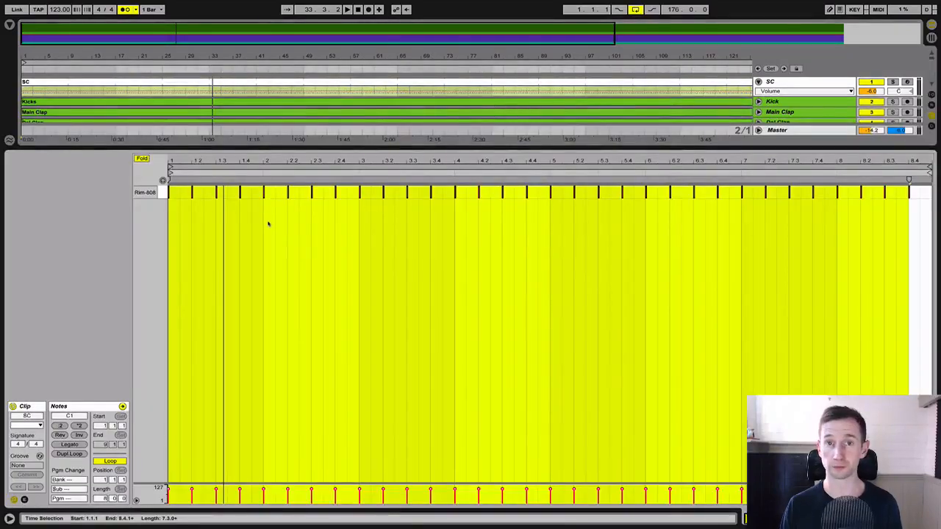
key("shift+Tab")
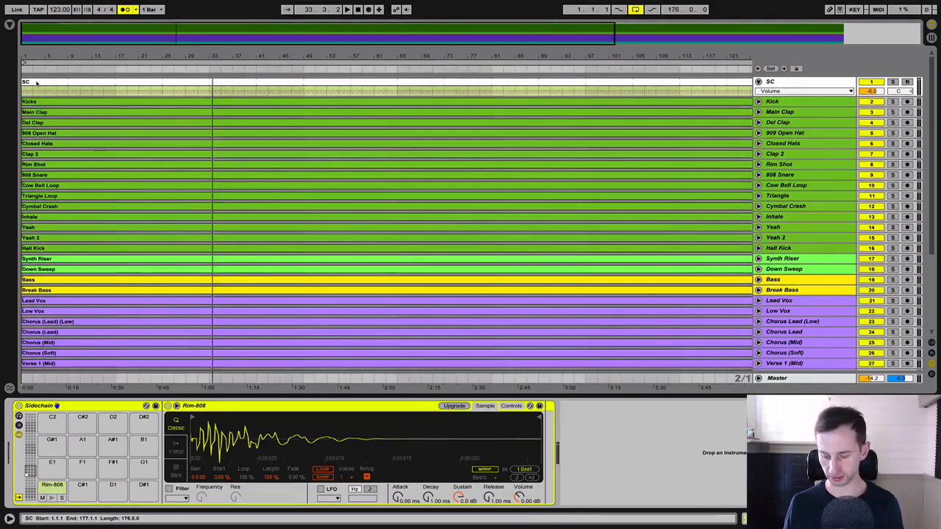
key("z")
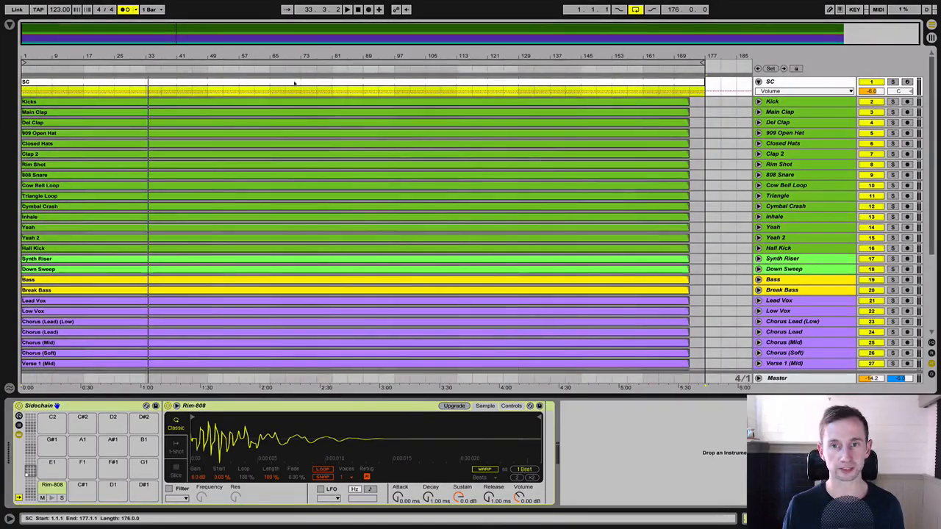
left_click(147, 86)
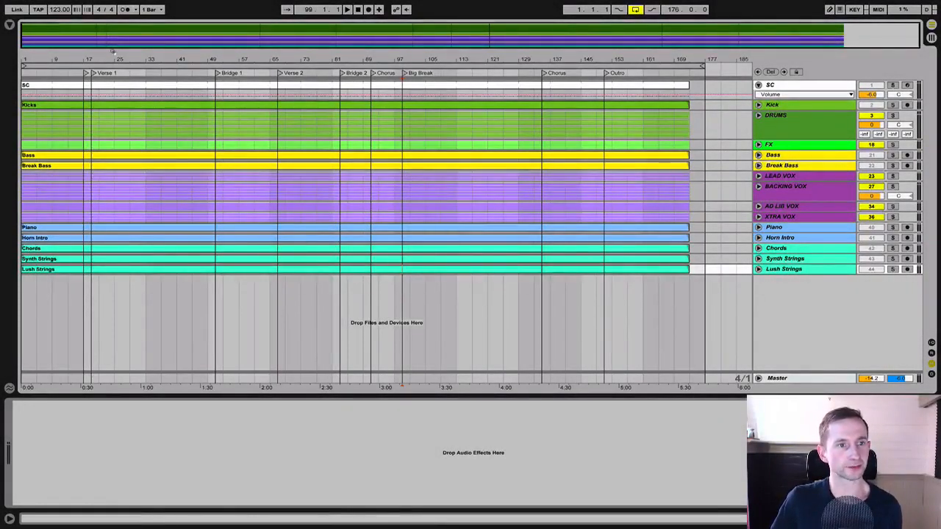
Step: Examine the song section markers and the track groups, looking inside LEAD VOX and BACKING VOX and at DRUMS and Kick
mouse_move(82, 54)
left_mouse_down()
mouse_move(81, 149)
mouse_move(81, 37)
left_mouse_up()
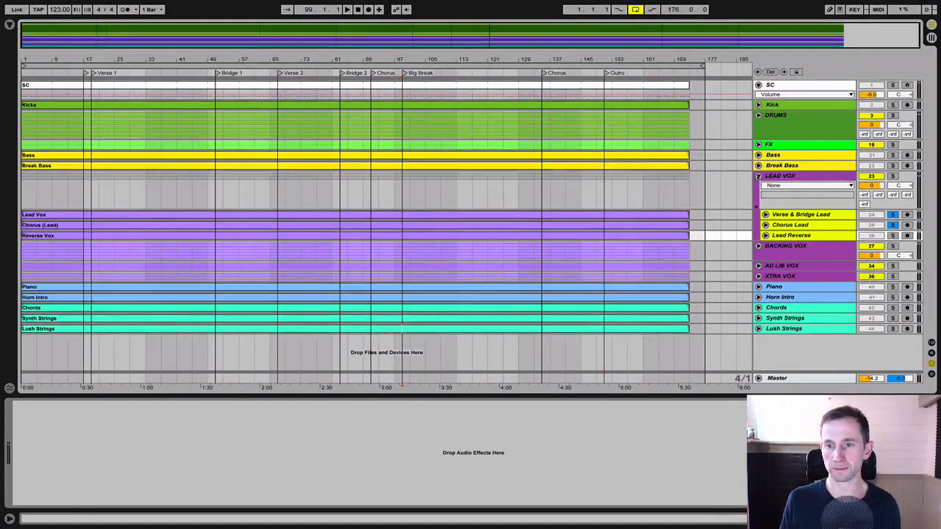
left_click(758, 175)
left_click(762, 187)
left_click(758, 187)
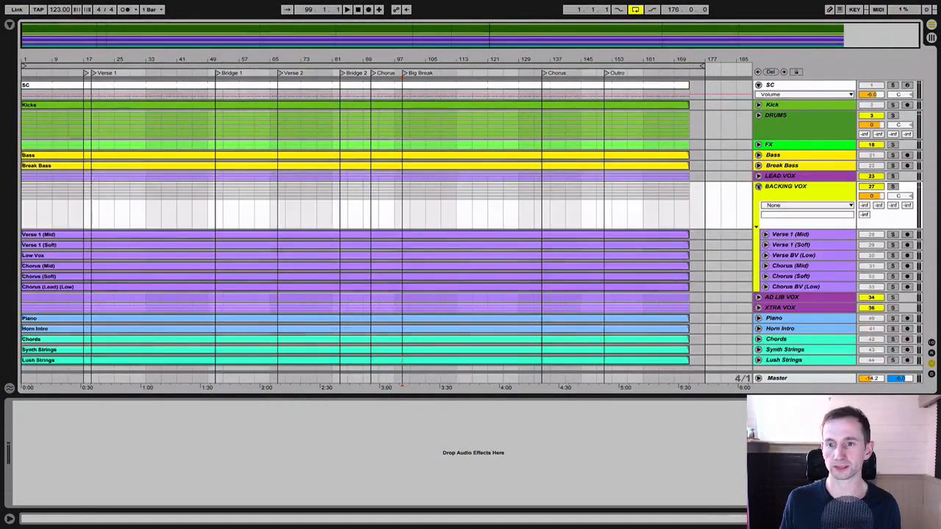
left_click(758, 187)
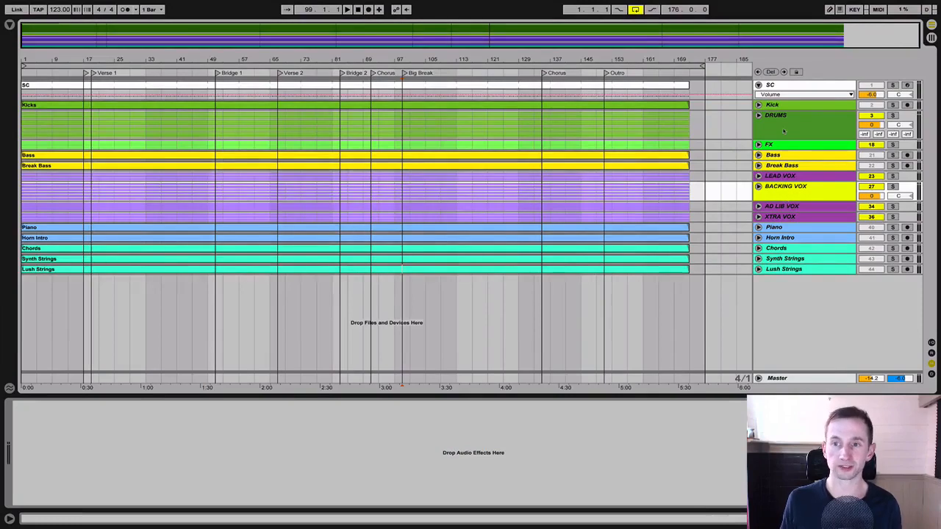
left_click(784, 131)
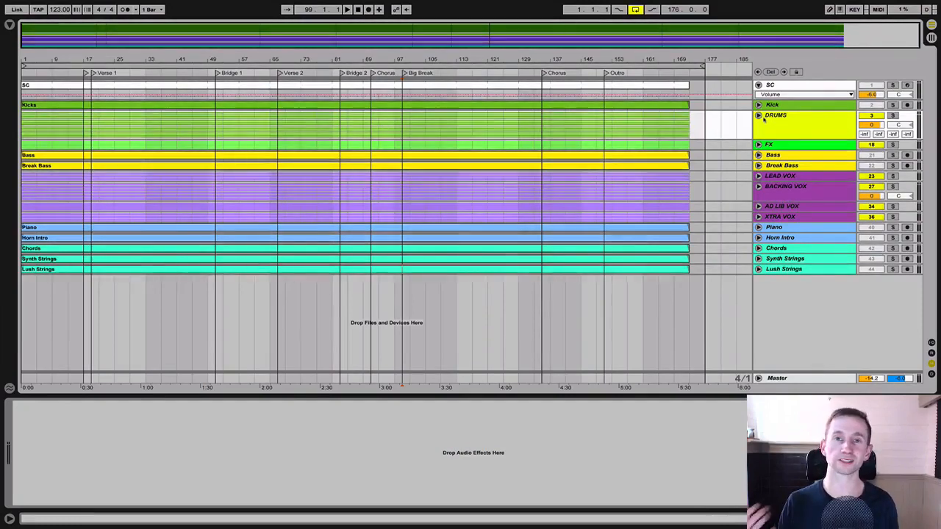
left_click(793, 105)
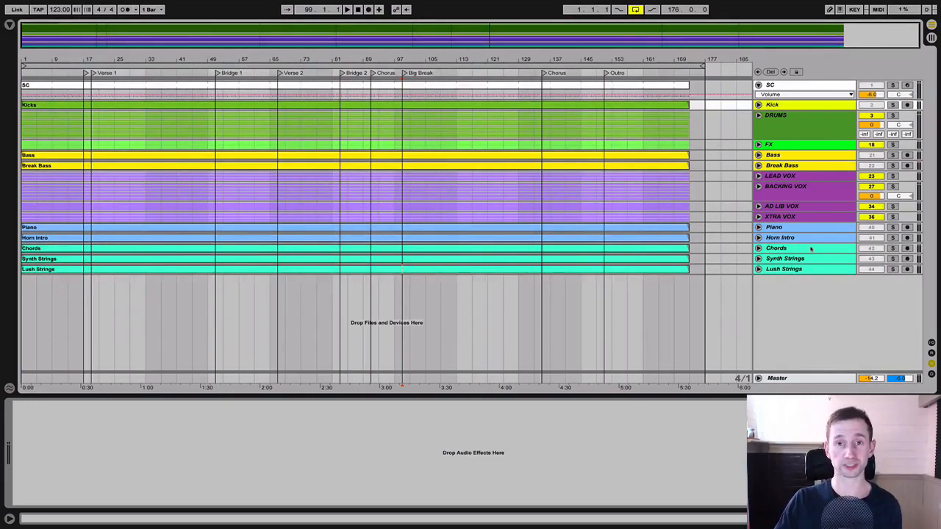
left_click(770, 120)
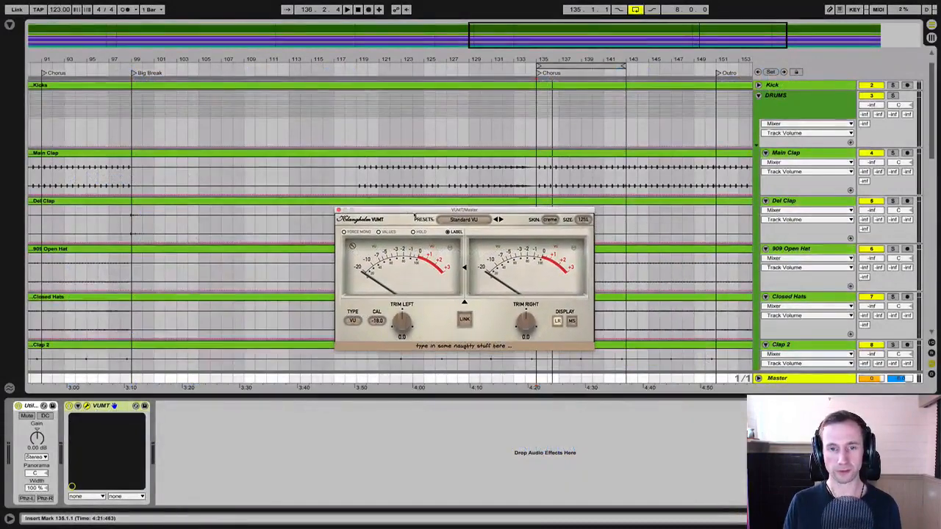
Step: Switch from the arrangement to the session mixer and try lowering the Master volume to about -16.4 dB
key("Tab")
left_click(508, 432)
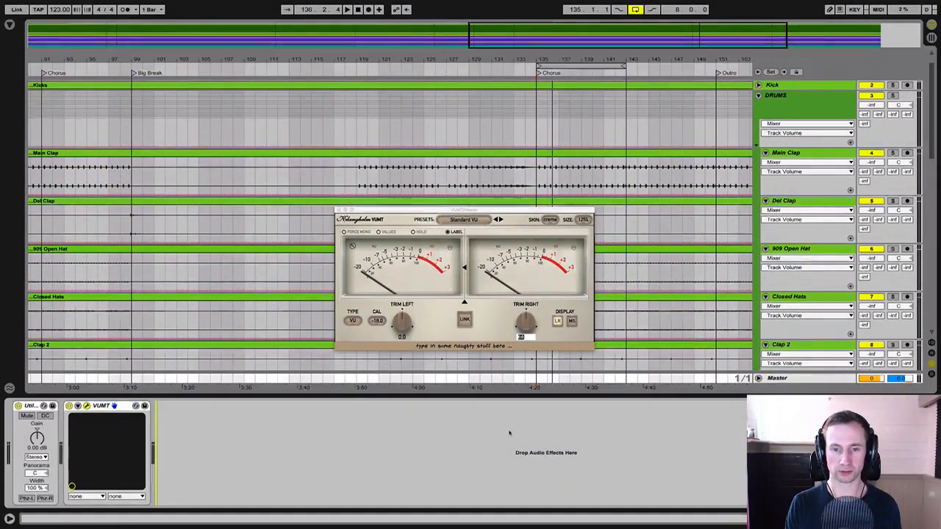
key("Tab")
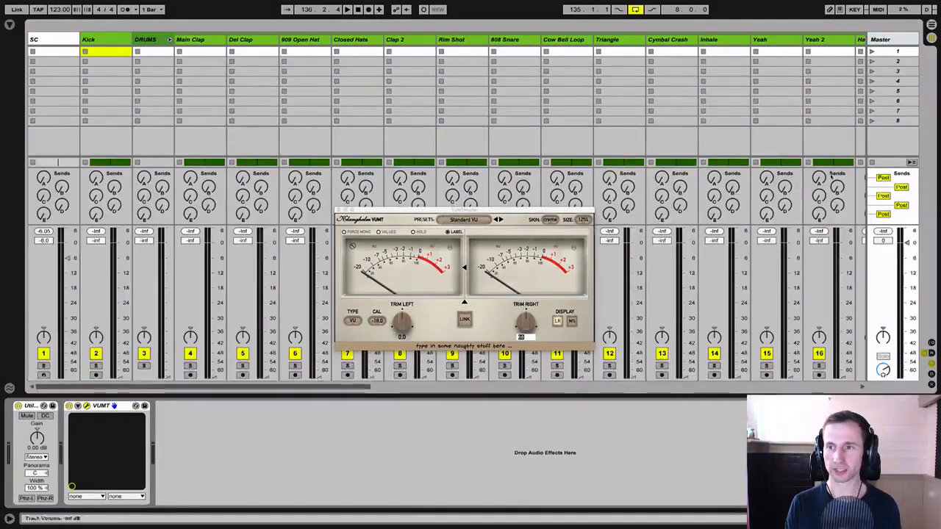
left_click(906, 284)
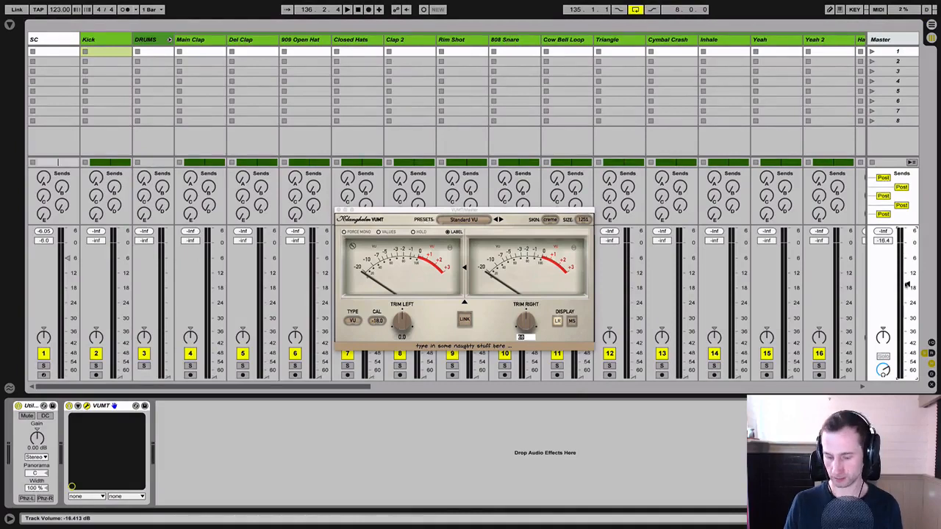
Step: Solo the Kick track and bring its volume up to -6 dB during playback
left_click(96, 365)
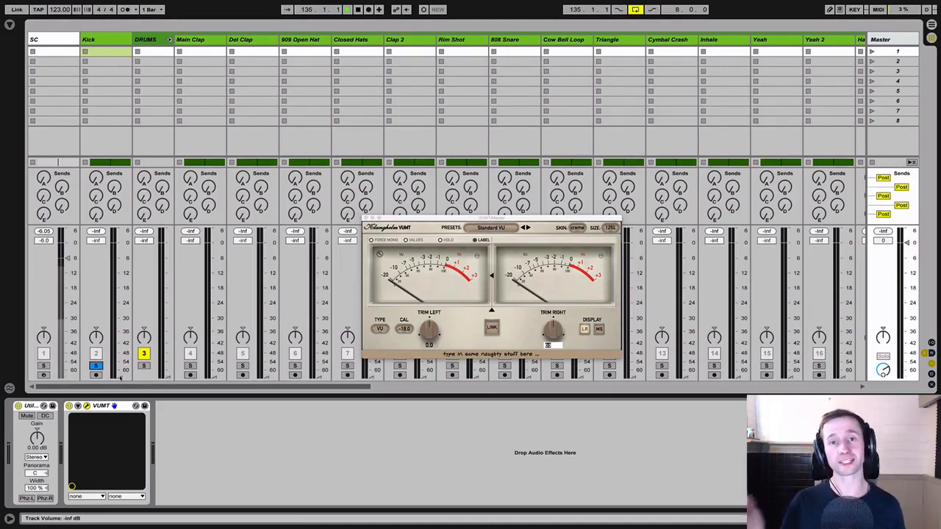
left_click_drag(121, 377, 121, 287)
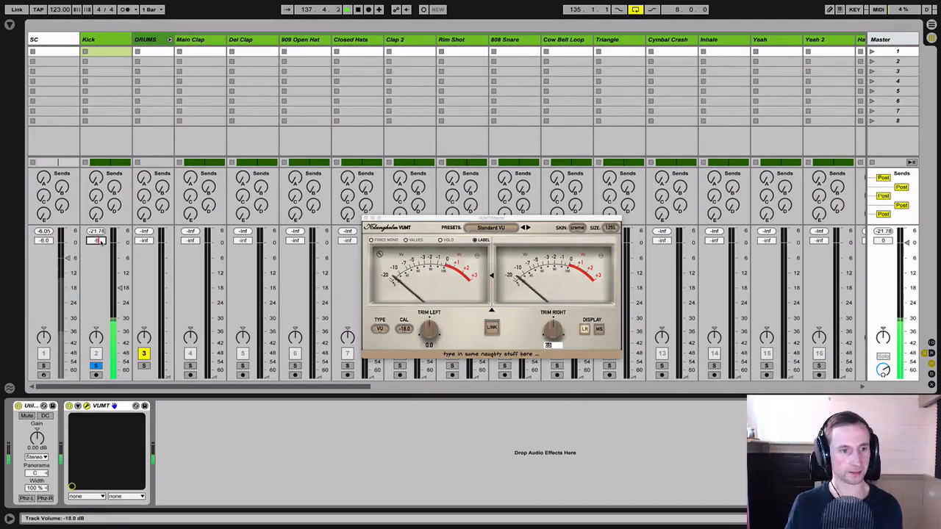
left_click(100, 243)
type("-6")
key("Return")
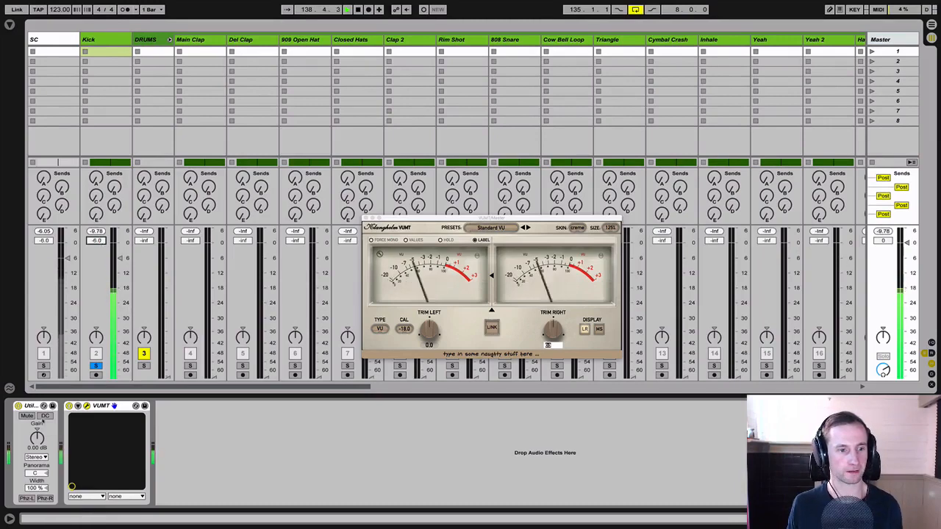
Step: Inspect the Kick track's Utility device and play the soloed kick while checking its level on the Master's VUMT meter
left_click(113, 38)
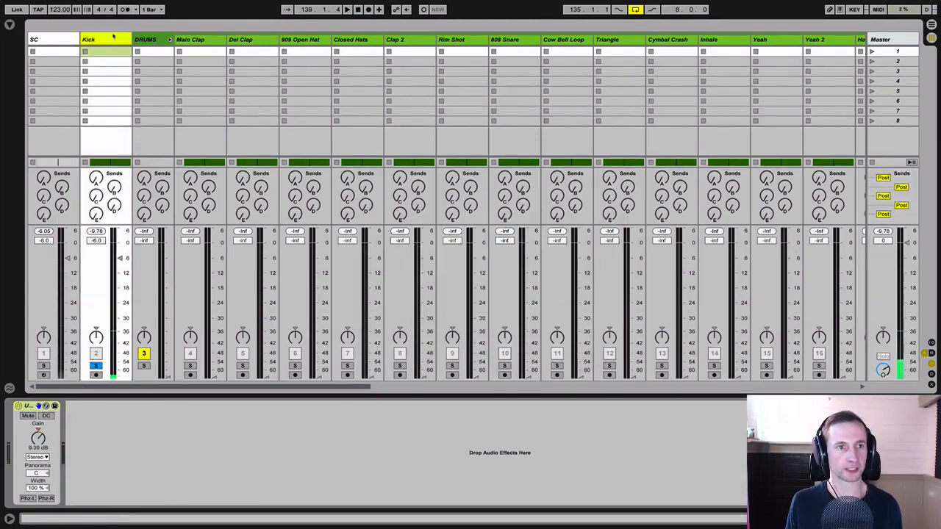
left_click(27, 406)
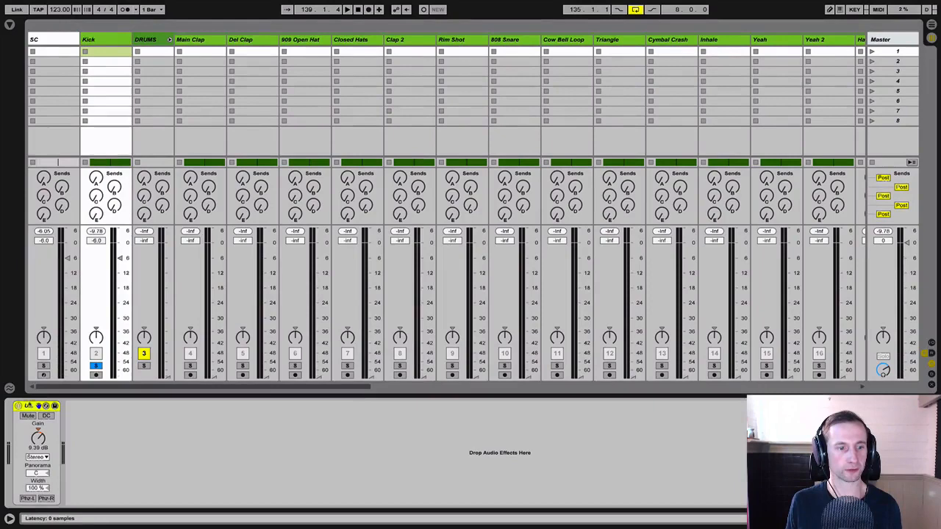
left_click(898, 39)
key("space")
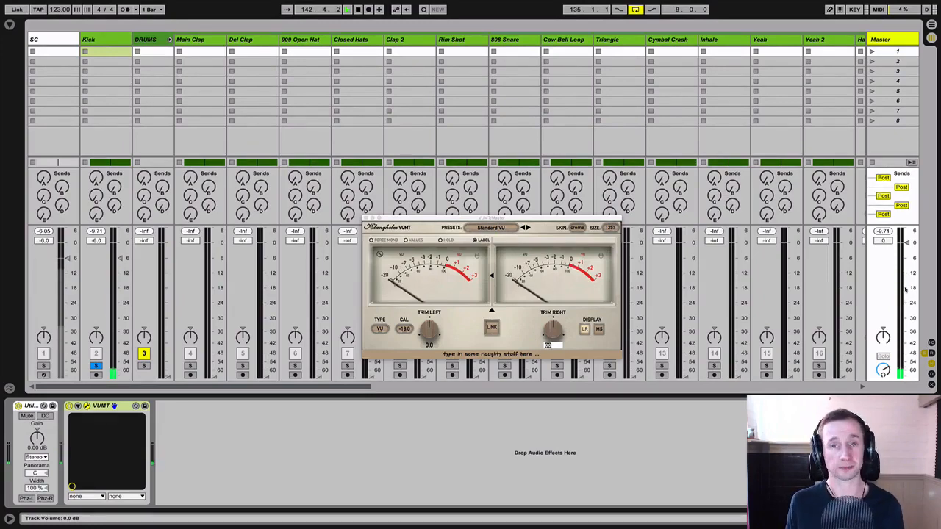
Step: Stop playback and set the DRUMS group volume to 0 dB
key("space")
left_click(163, 375)
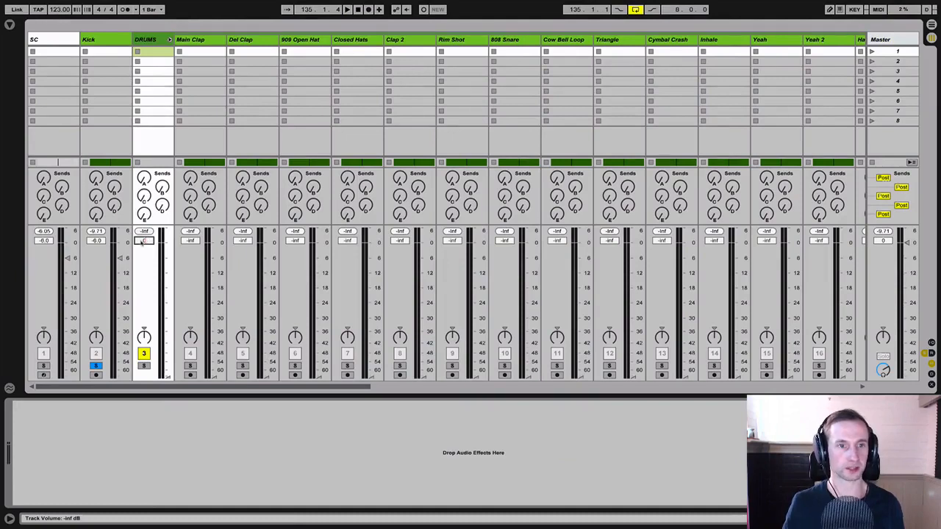
left_click(142, 243)
type("0")
key("Return")
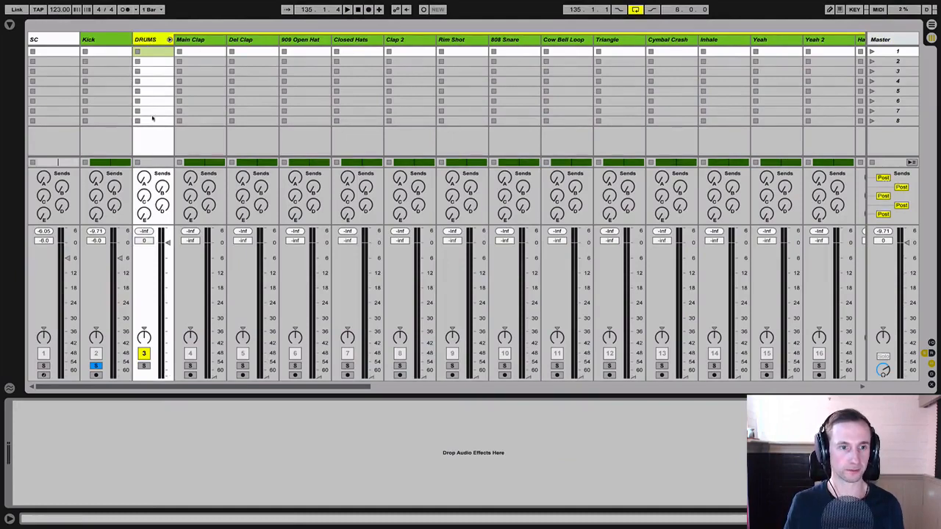
Step: Set the volume of all tracks inside the DRUMS group, Main Clap through Hall Kick, to -6 dB
left_click(197, 41)
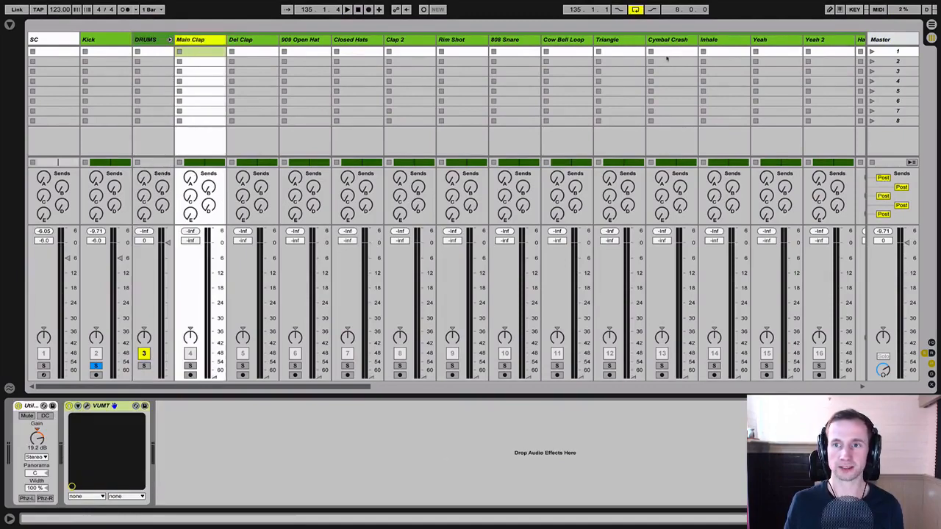
scroll(784, 46, "right", 10)
scroll(335, 66, "left", 8)
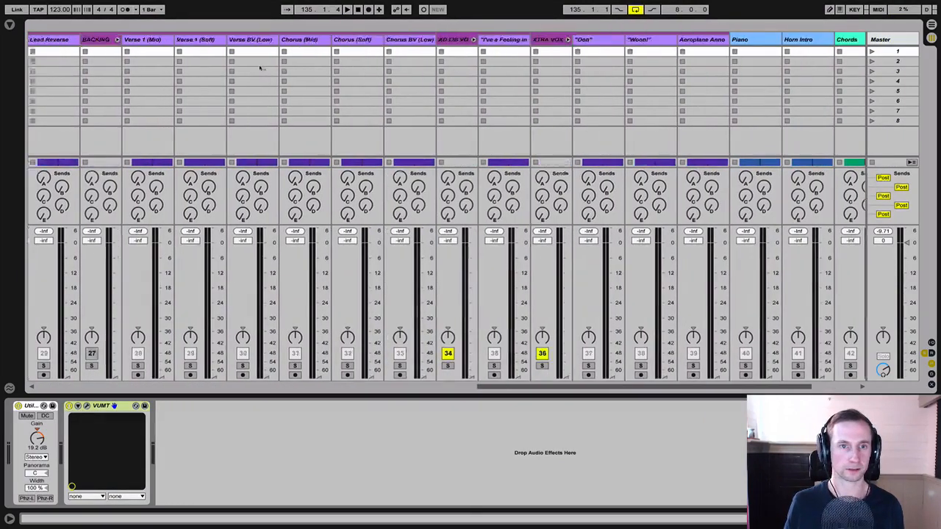
left_click(165, 41)
scroll(182, 89, "left", 8)
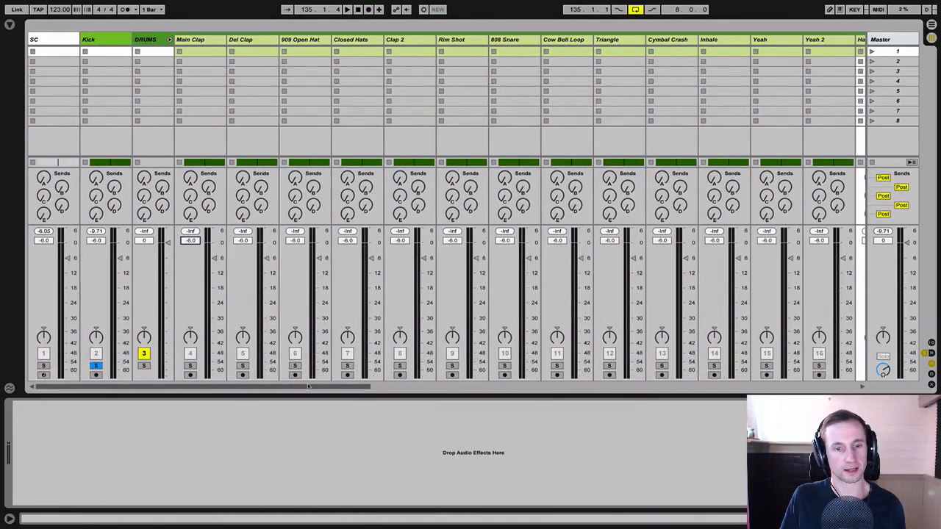
Step: Expand the FX group, set its volume to 0 dB and its Synth Riser and Down Sweep tracks to -6 dB
left_click_drag(304, 388, 487, 387)
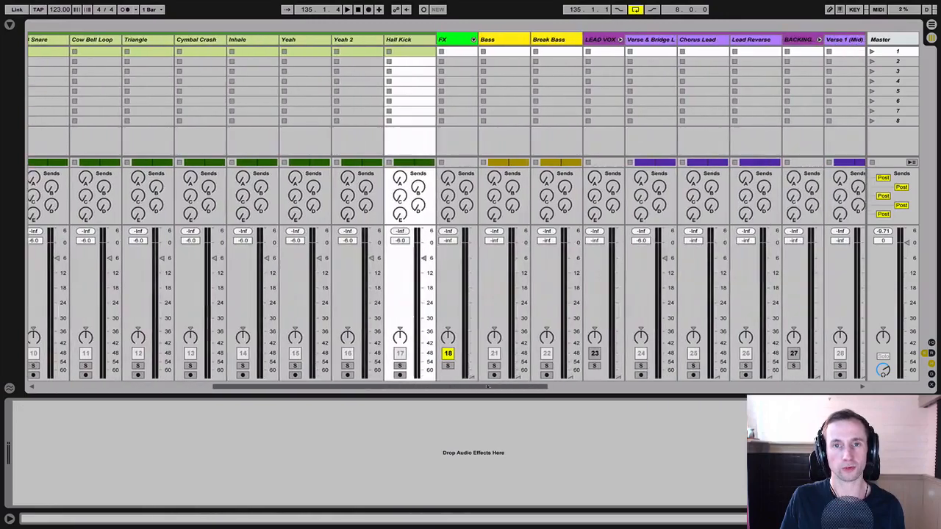
left_click(461, 39)
left_click(473, 40)
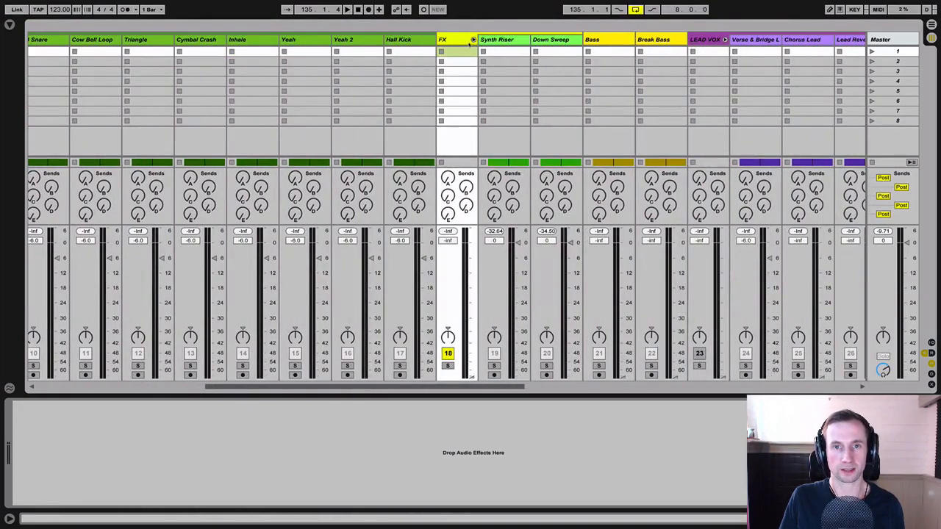
left_click(446, 243)
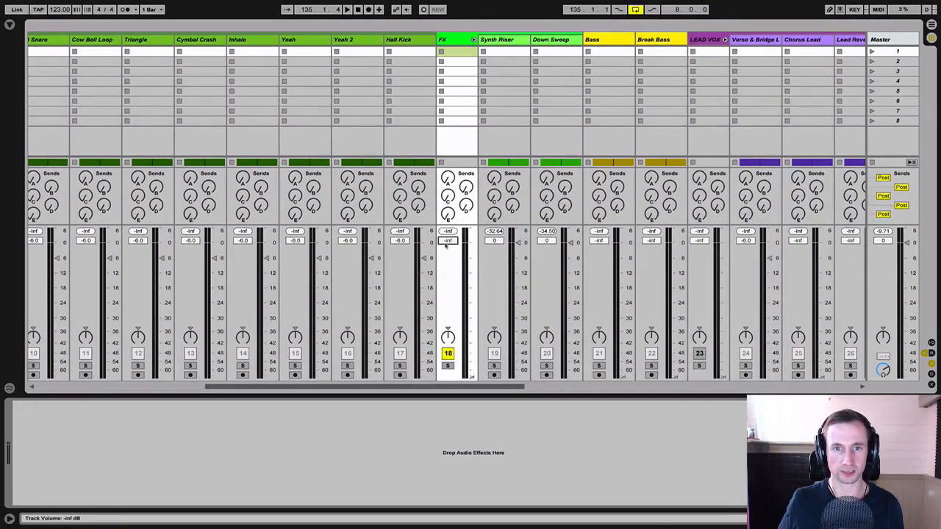
left_click(496, 41)
left_click(550, 41)
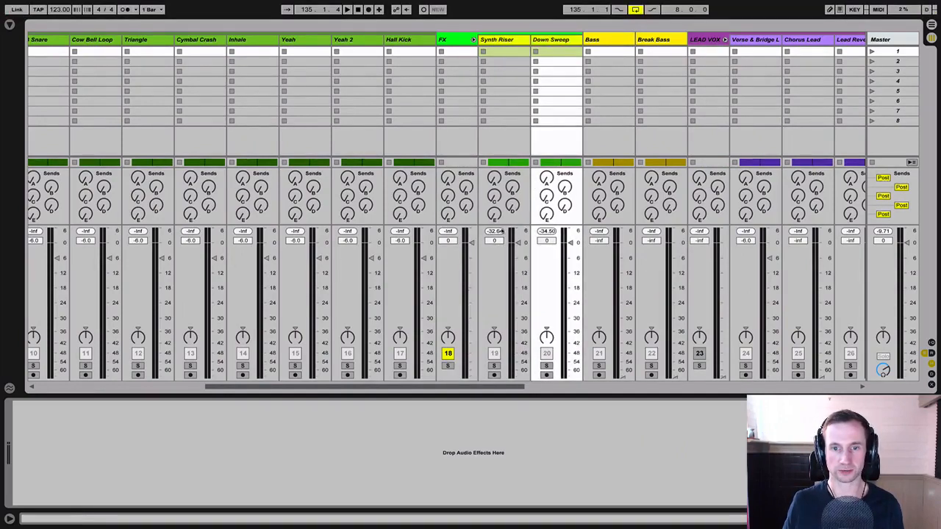
left_click(497, 241)
type("-6")
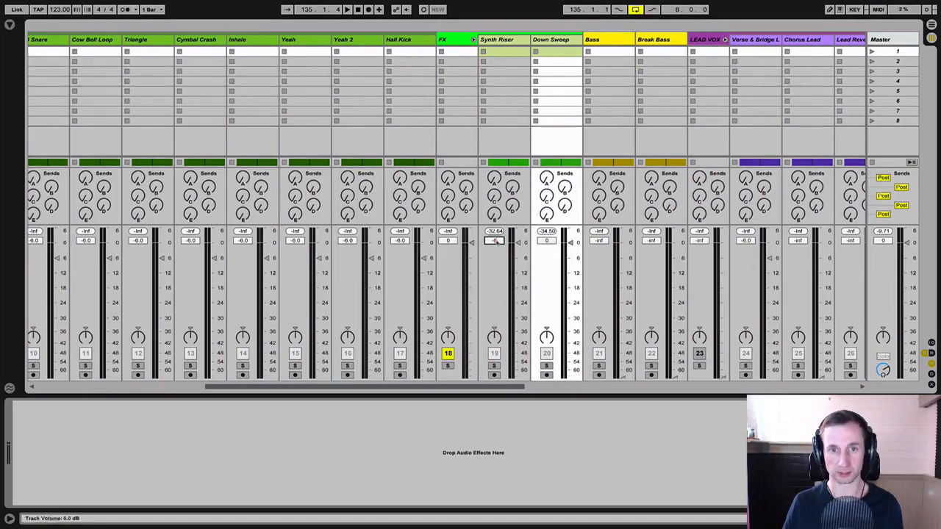
key("Return")
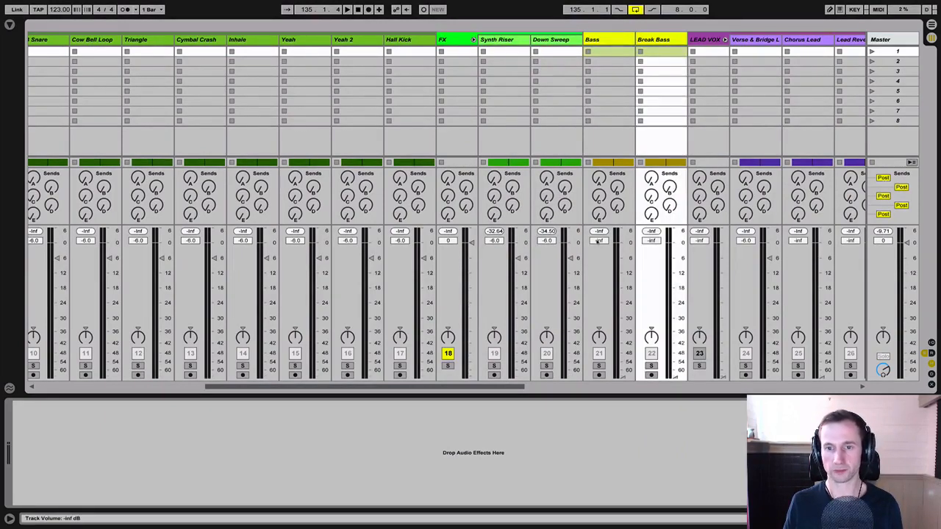
Step: Set the volume of the Bass and Break Bass tracks to -6 dB
left_click(598, 241)
type("-6")
key("Return")
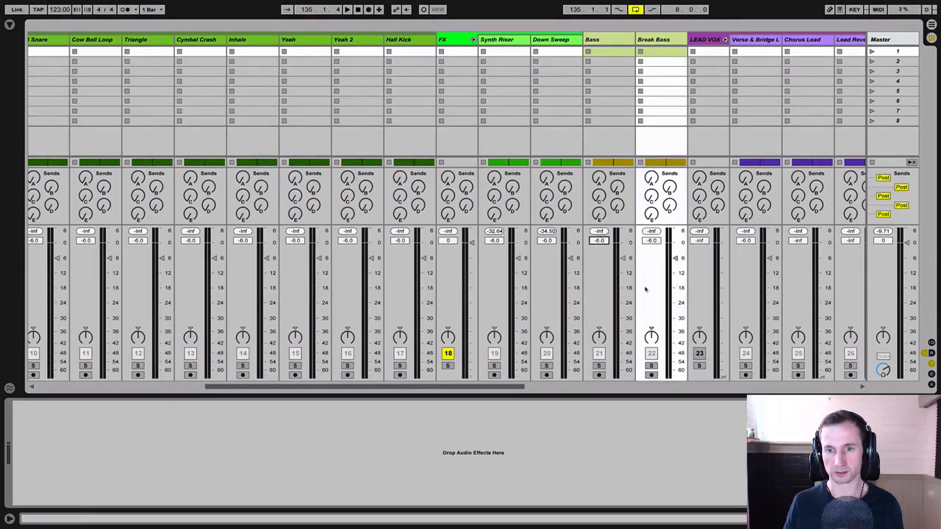
Step: Set the LEAD VOX group volume to 0 dB and its three lead vocal tracks to -6 dB
left_click_drag(498, 391, 610, 392)
left_click(395, 40)
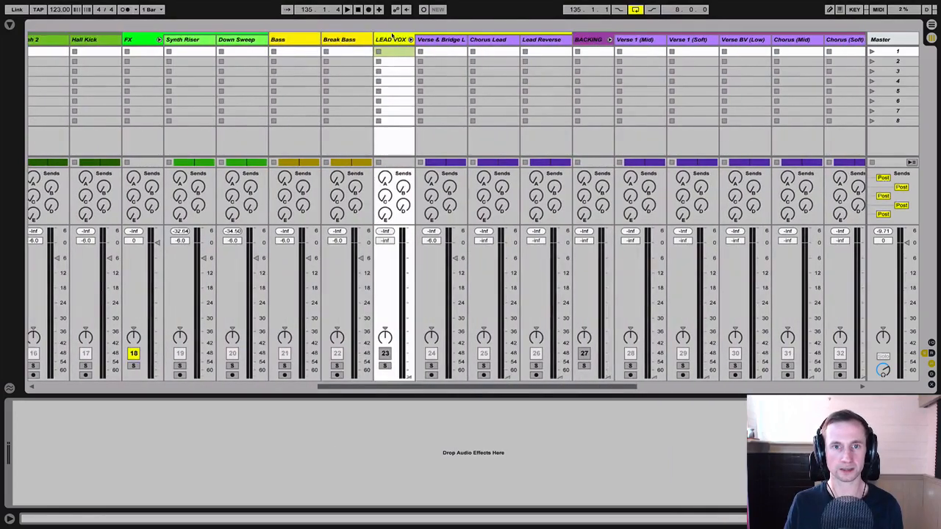
left_click(385, 240)
type("0")
key("Return")
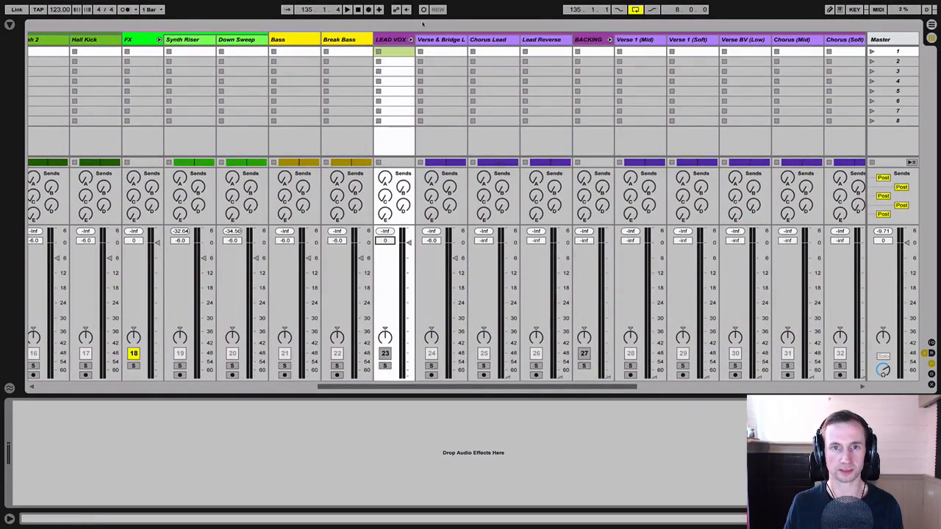
left_click(430, 40)
left_click(534, 40, "shift")
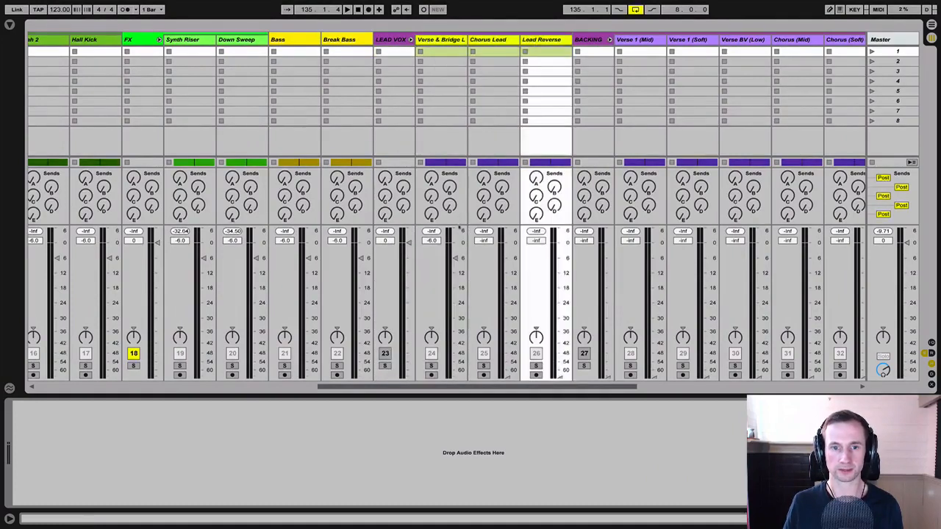
Step: Set the BACKING vocal group volume to 0 dB and its tracks, Verse 1 (Mid) through Chorus BV (Low), to -6 dB
left_click(594, 39)
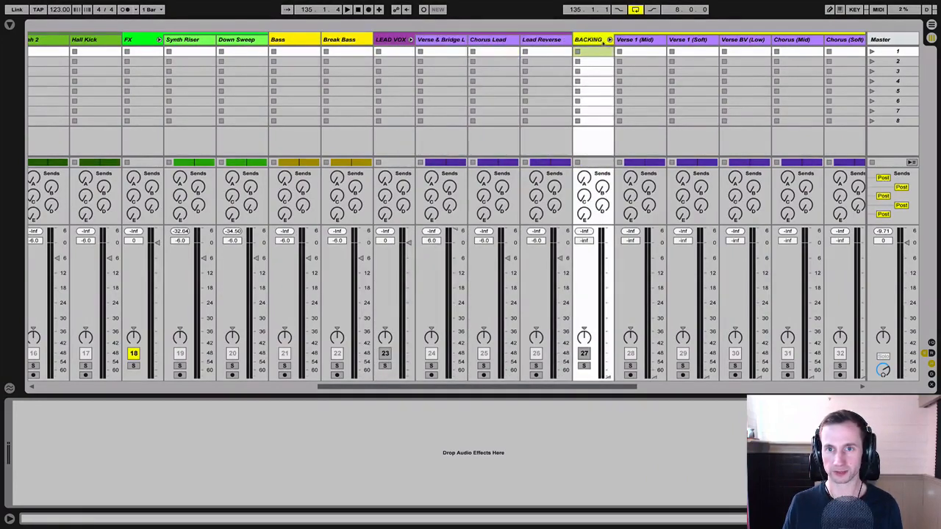
left_click(585, 241)
type("0")
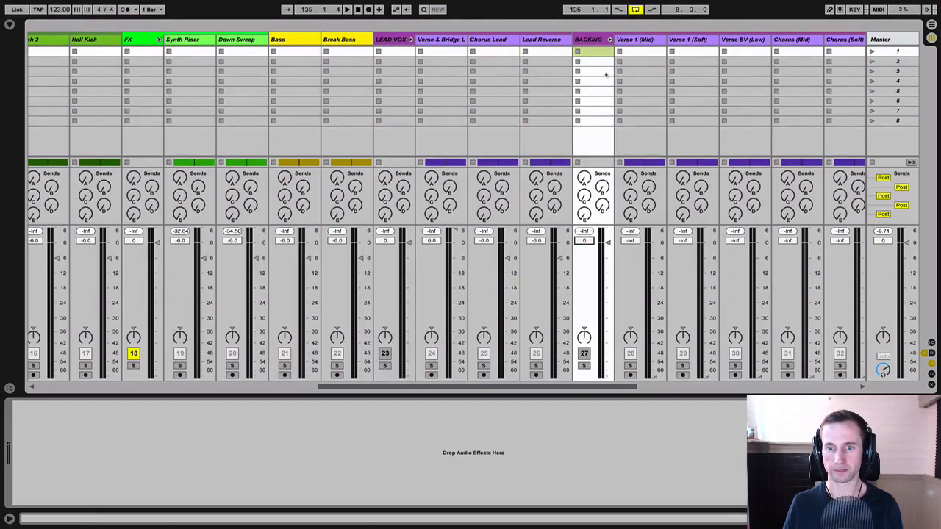
left_click(637, 53)
scroll(515, 62, "right", 10)
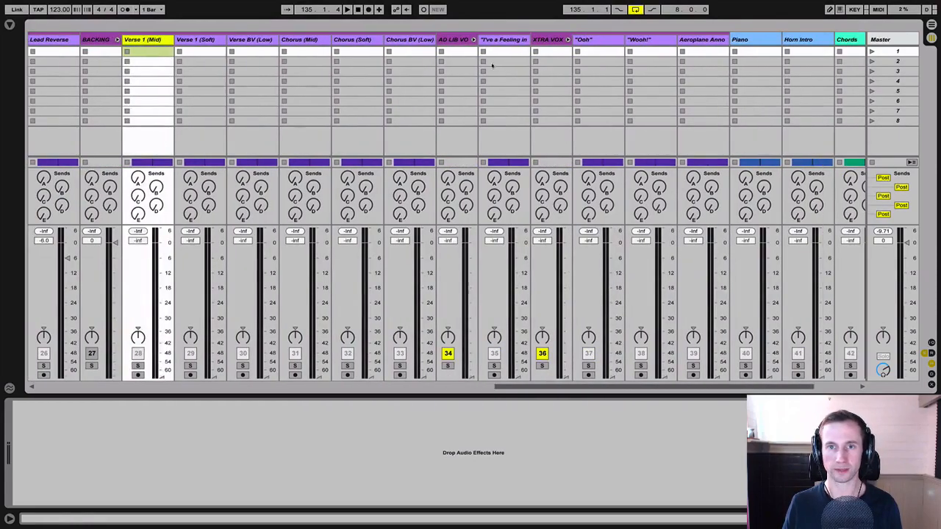
left_click(412, 41, "shift")
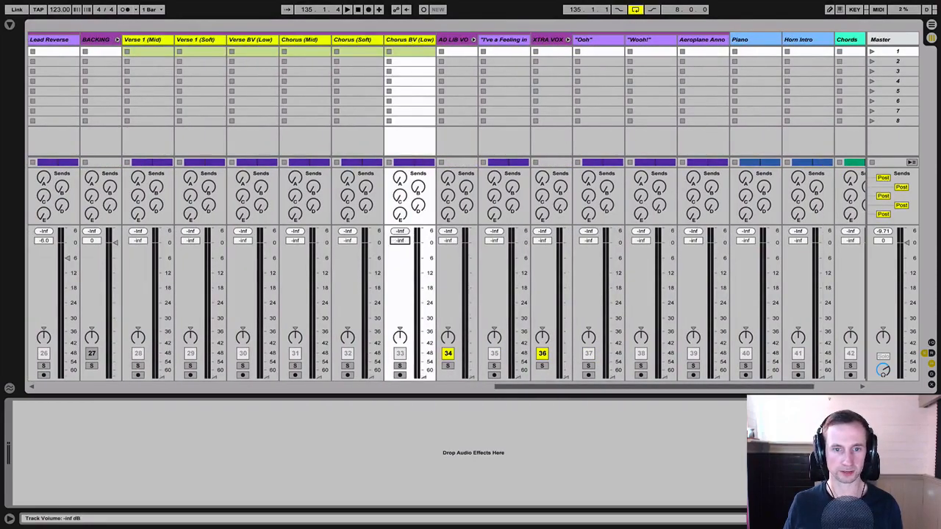
left_click(402, 242)
type("-6")
key("Return")
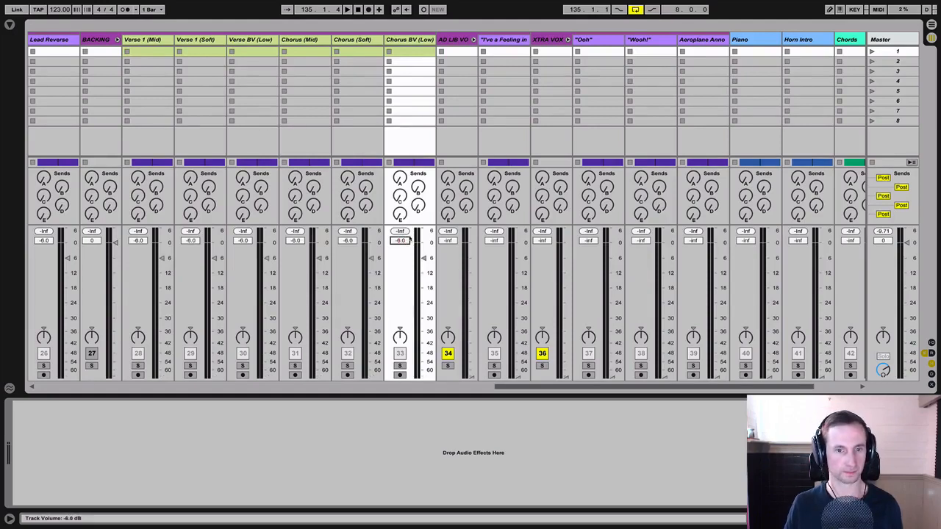
Step: Set the AD LIB VOX group volume to 0 dB and its "I've a Feeling" track to -6 dB
left_click(452, 40)
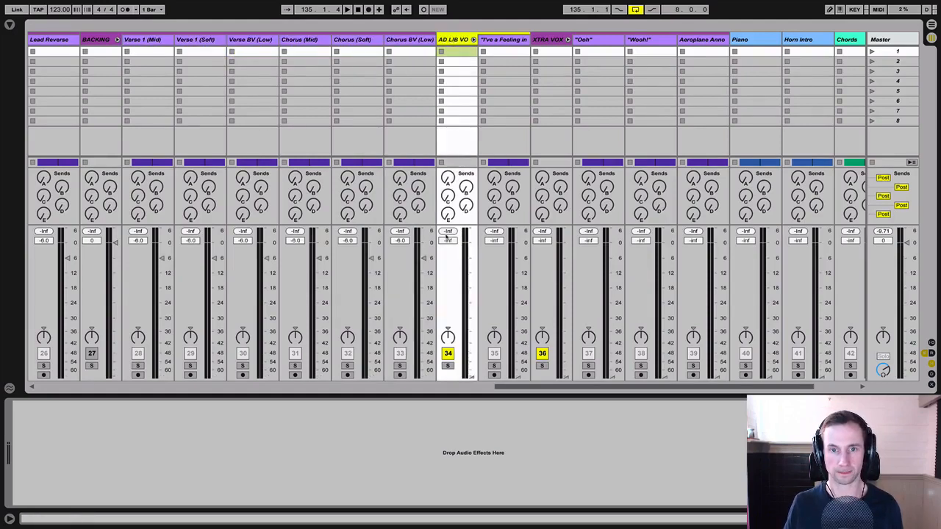
left_click(448, 241)
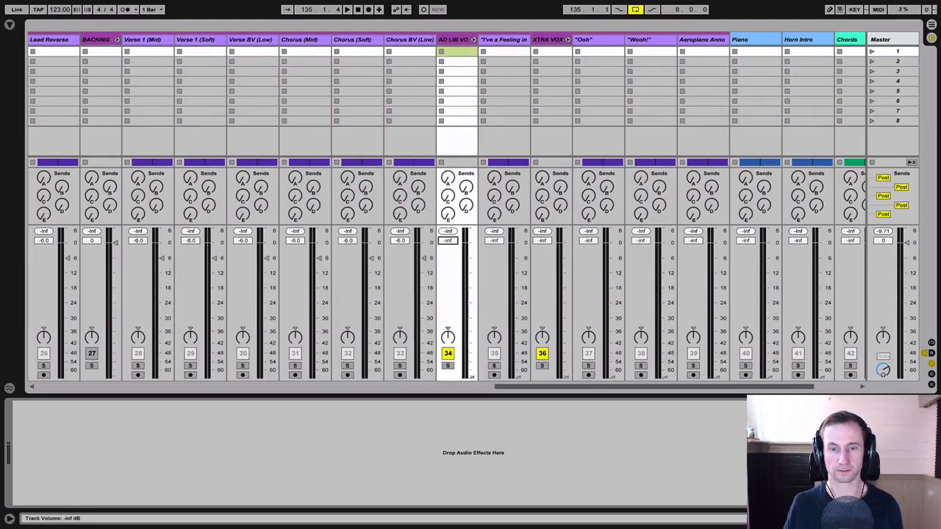
key("Return")
left_click(499, 41)
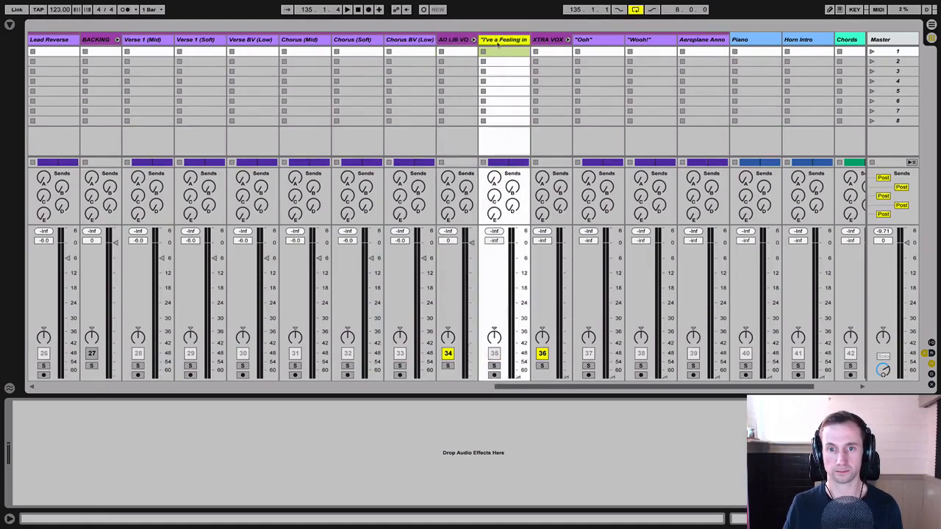
left_click(496, 241)
type("-6")
key("Return")
Step: Set the XTRA VOX group volume to 0 dB and its "Ooh", "Wooh!" and Aeroplane tracks to -6 dB
left_click(548, 40)
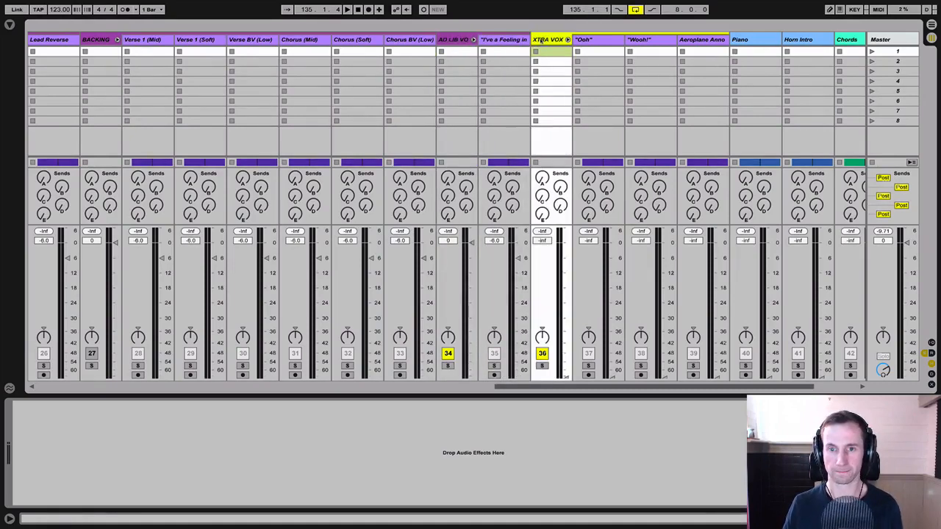
left_click(541, 242)
type("0")
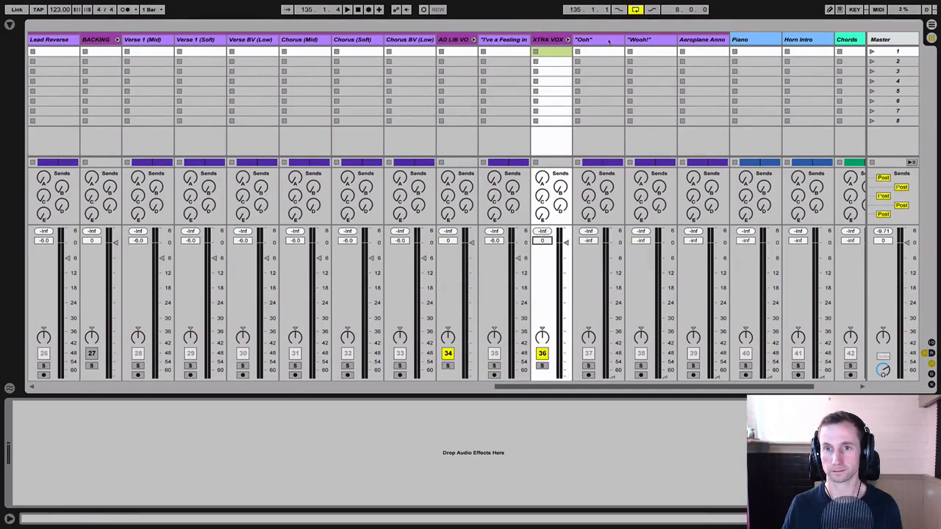
left_click(609, 40)
left_click(702, 40, "shift")
left_click(588, 241)
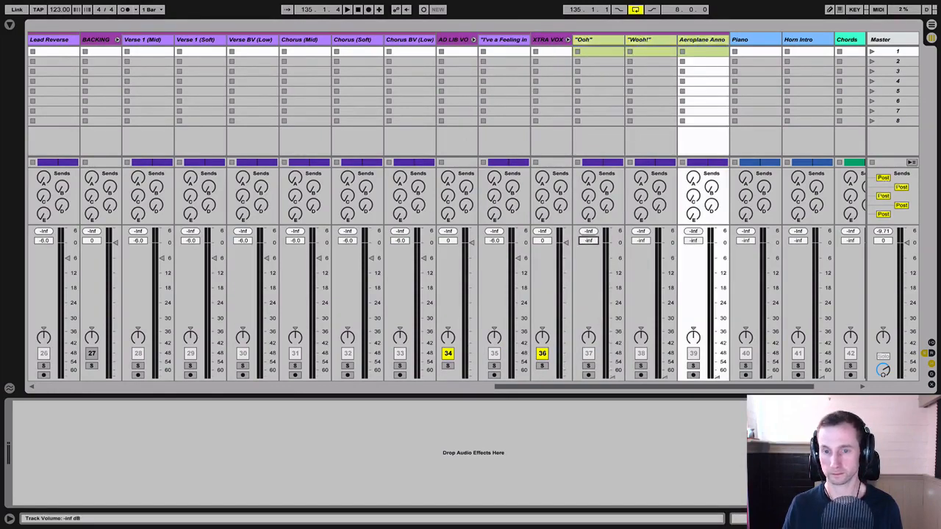
key("Return")
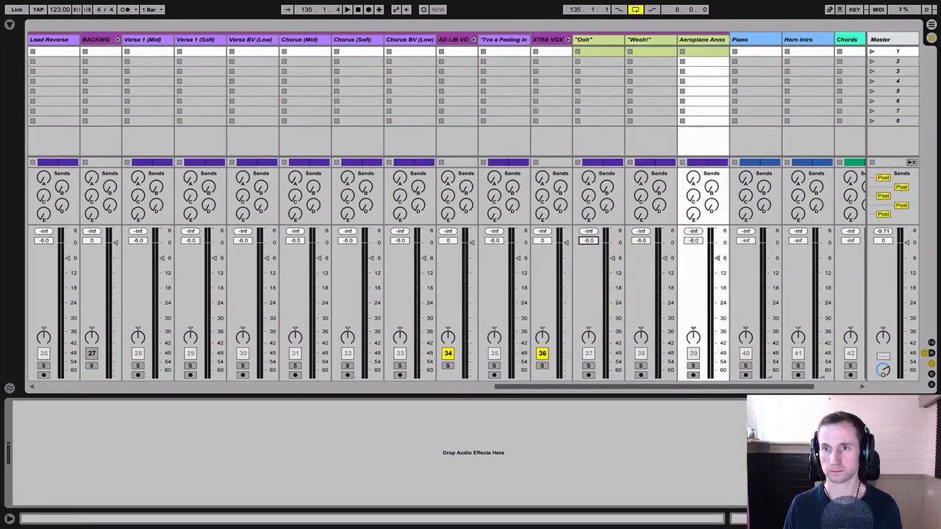
Step: Set the volume of the Piano and Horn Intro tracks to -6 dB
left_click(769, 39)
left_click(799, 39, "shift")
left_click(746, 241)
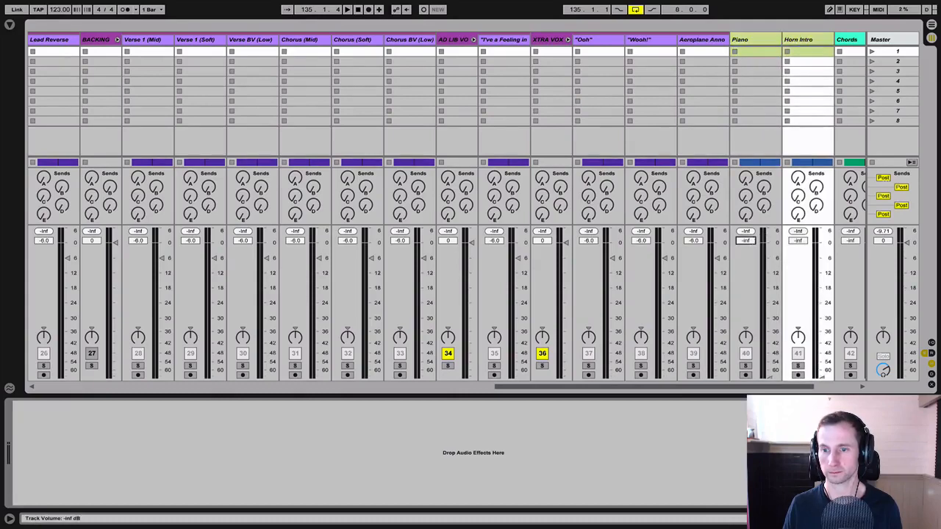
key("Return")
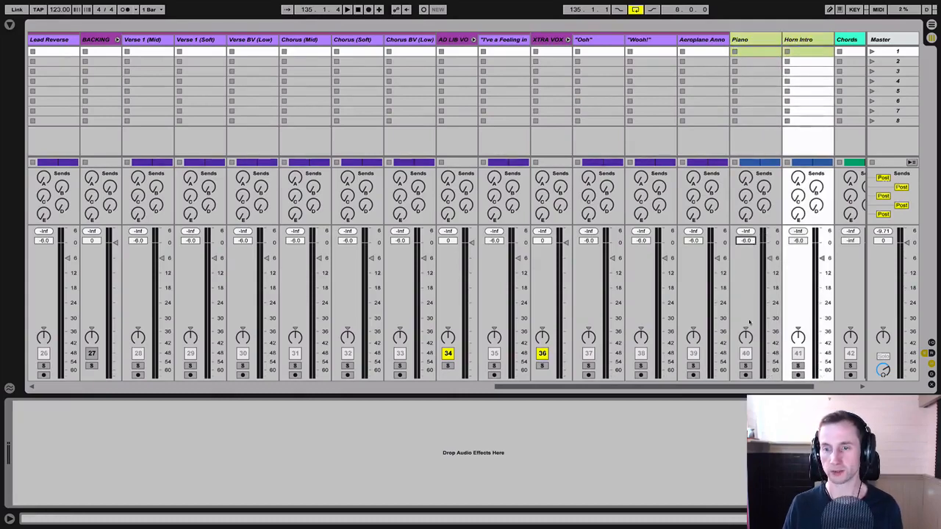
Step: Select the Chords, Synth Strings and Lush Strings tracks together
left_click_drag(745, 387, 791, 387)
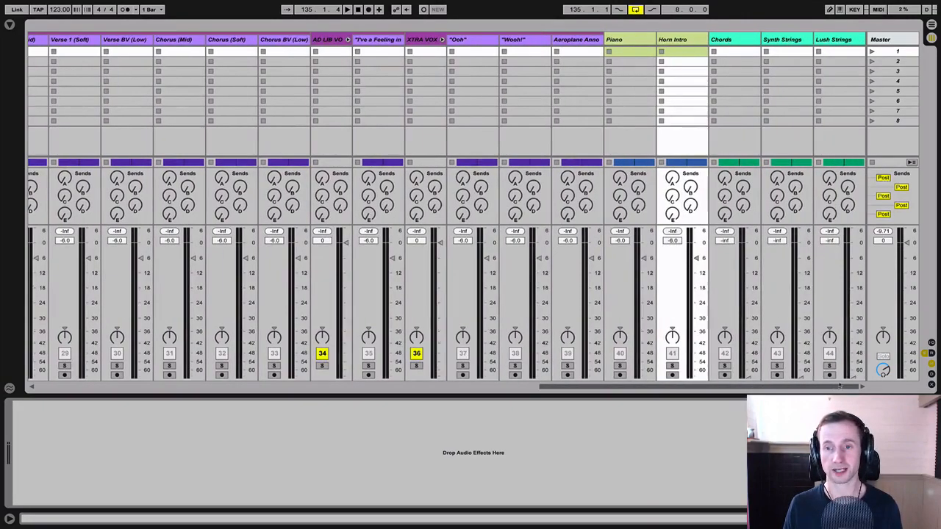
left_click(739, 40)
left_click(835, 41, "shift")
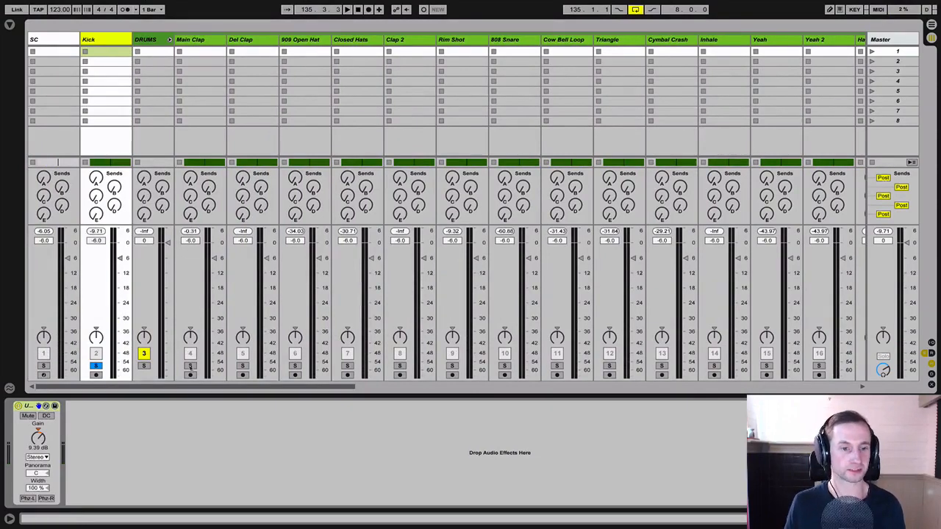
Step: Solo the Main Clap alongside the kick, set its Utility gain to 12.8 dB during playback, and replay from the loop start
left_click(189, 365)
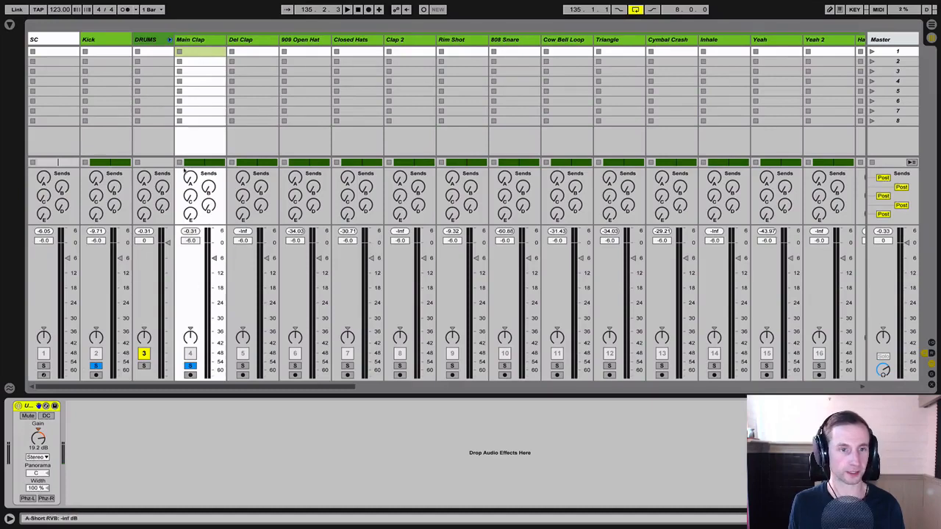
key("space")
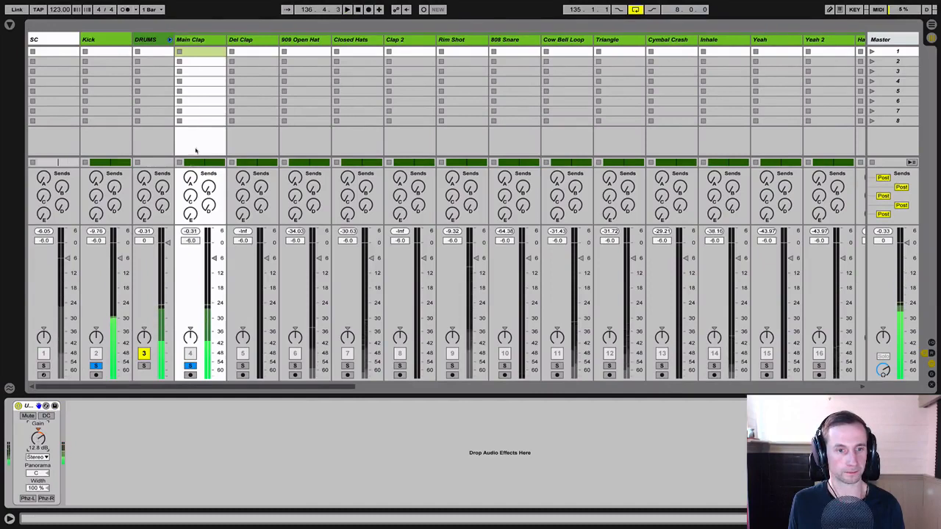
key("space")
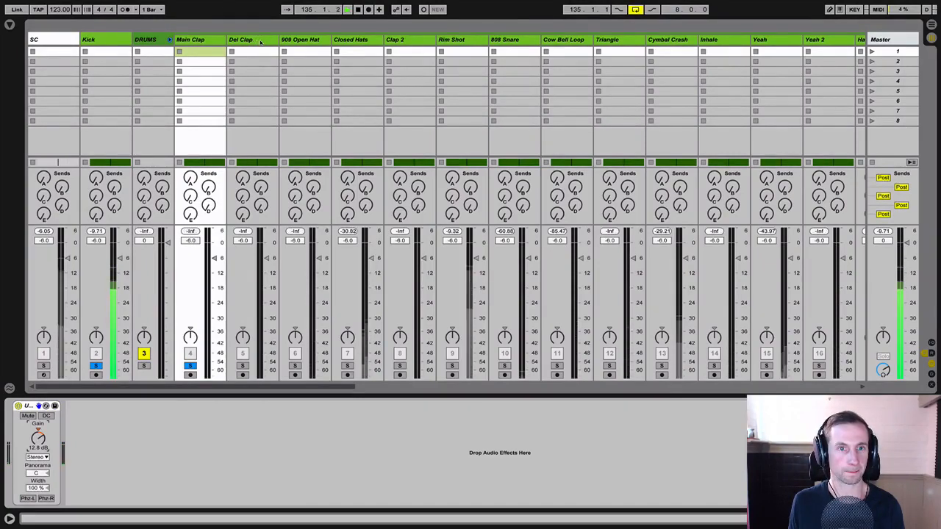
Step: Add a Utility to the 909 Open Hat track, solo it alongside the kick and Main Clap, and set its gain to 11.2 dB
left_click(296, 40)
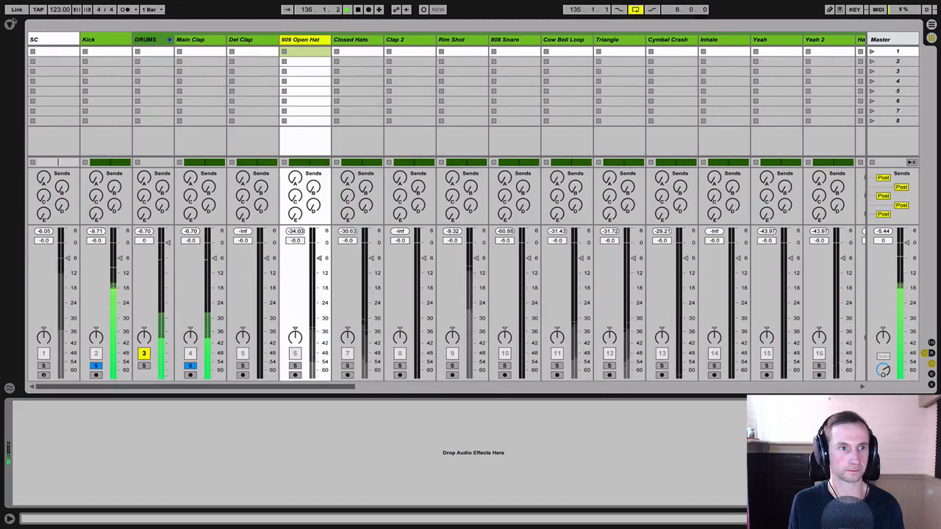
key("super+alt+b")
left_click_drag(137, 353, 111, 464)
left_click(494, 365)
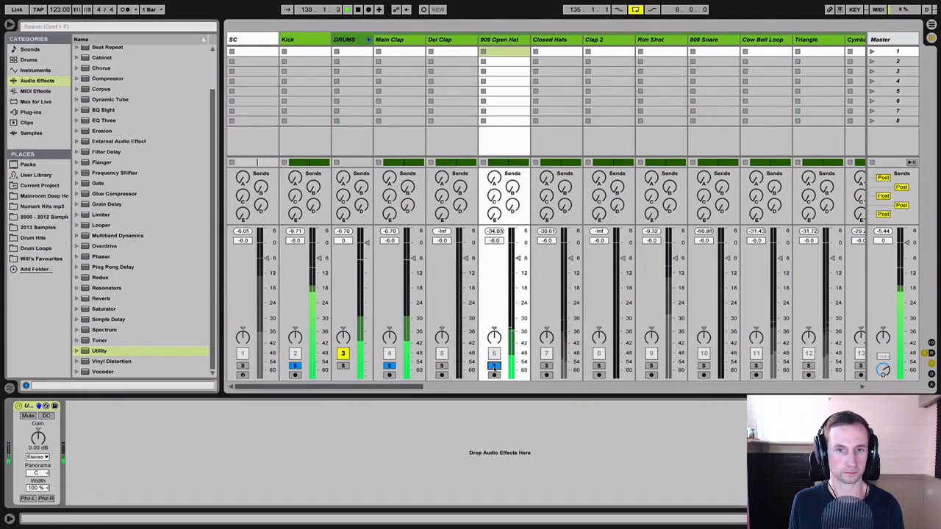
left_click(506, 42)
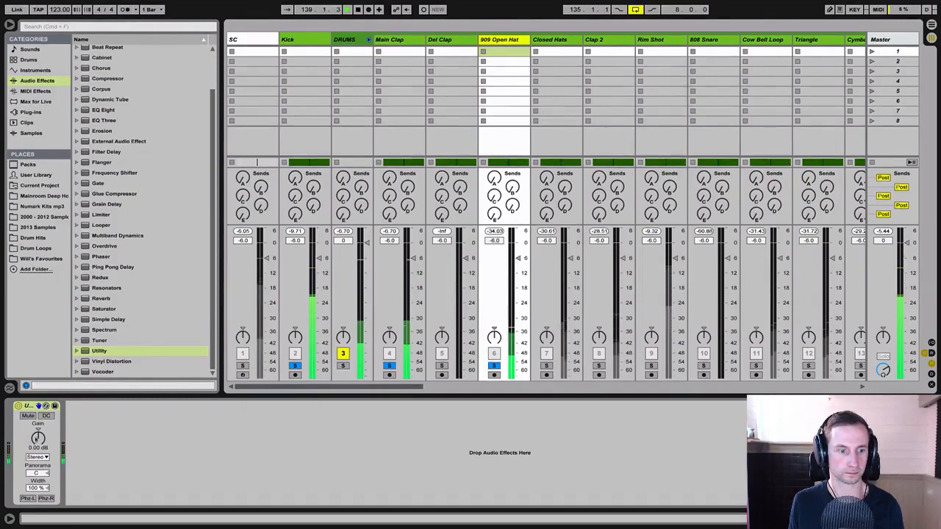
left_click_drag(38, 438, 38, 416)
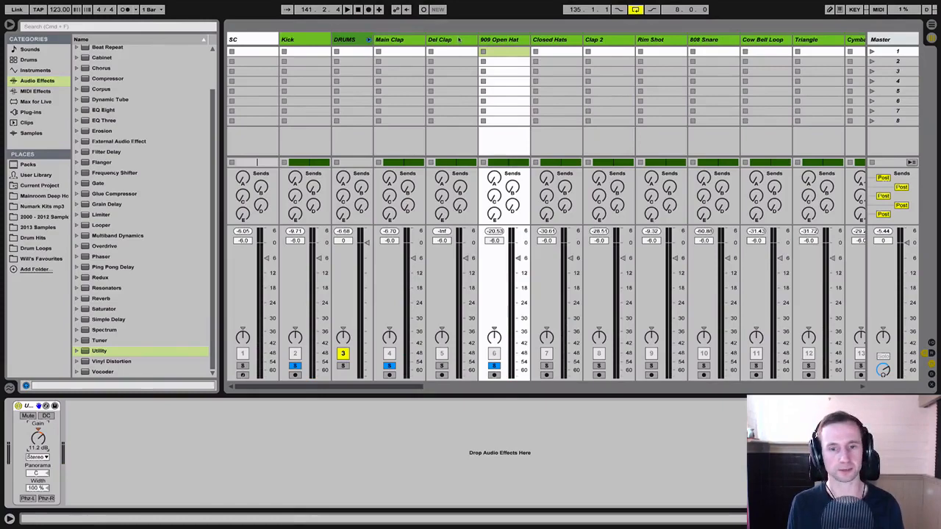
Step: Play the full mix from the loop start and check the levels across the vocal, piano and bass tracks and the Master
key("space")
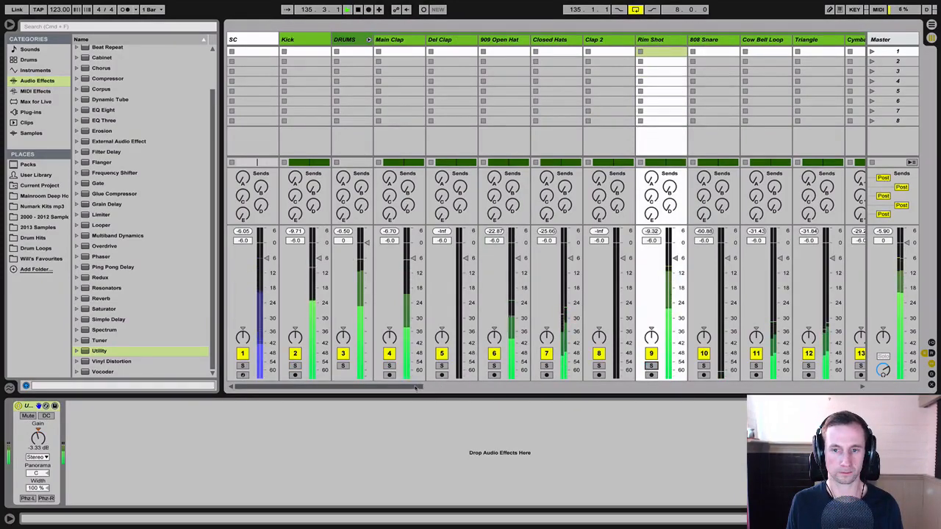
left_click_drag(423, 386, 823, 392)
key("Tab")
key("Tab")
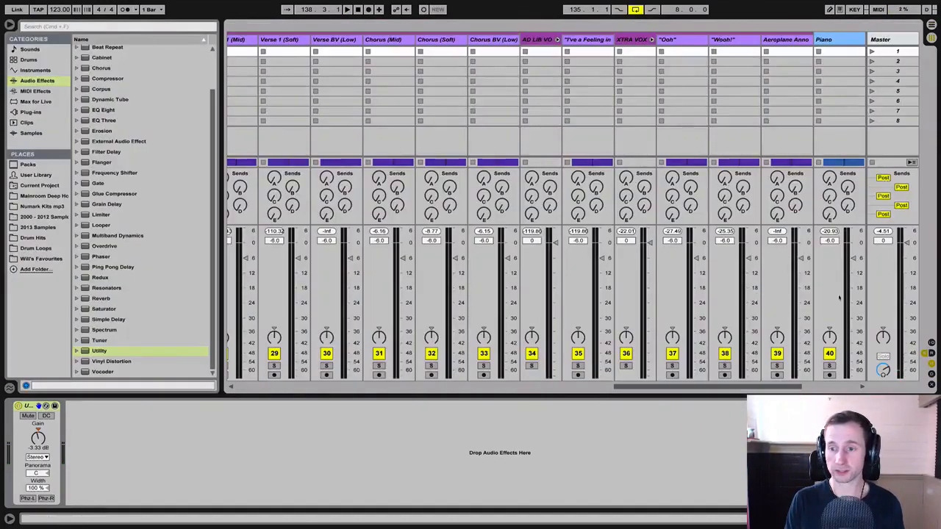
key("space")
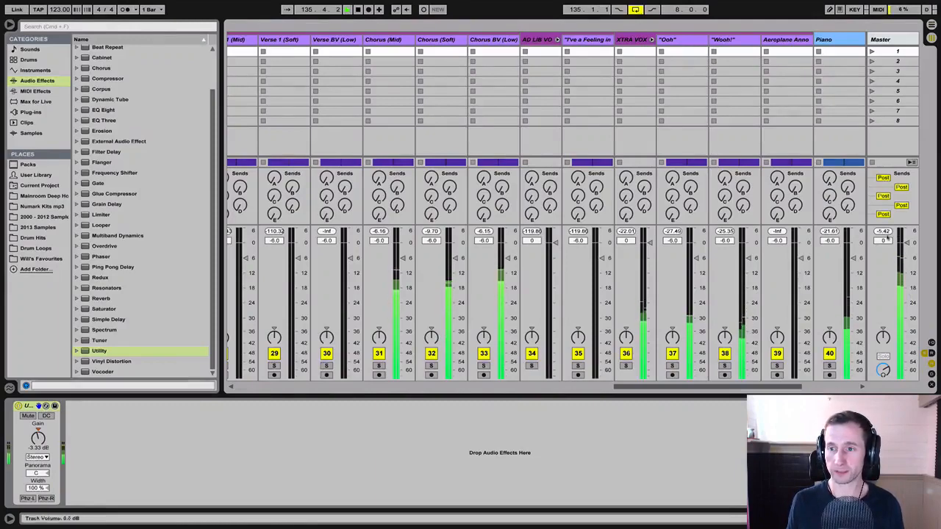
scroll(432, 371, "left", 5)
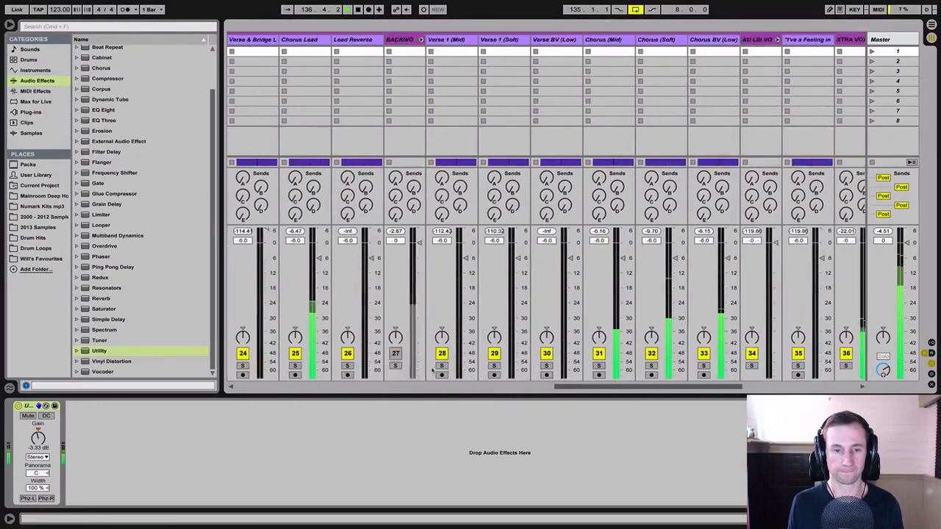
scroll(433, 370, "left", 6)
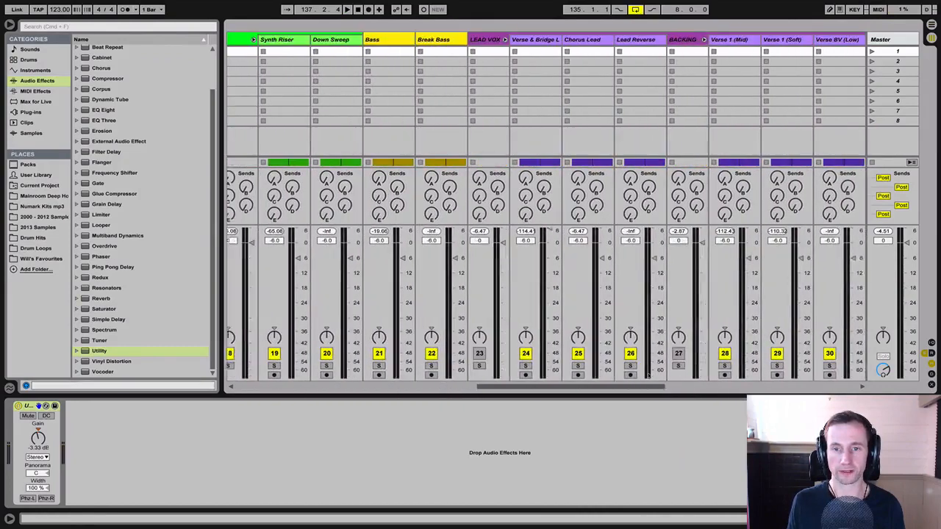
Step: Test the Break Bass fader's travel by pulling it down to about -33 dB, and bring it back up to -7.0 dB
left_click_drag(648, 376, 652, 376)
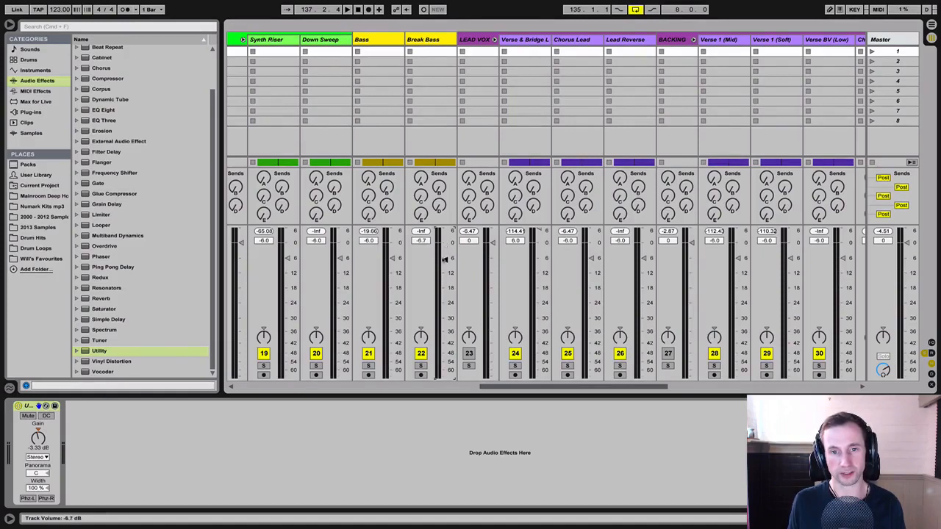
left_click_drag(444, 254, 444, 354)
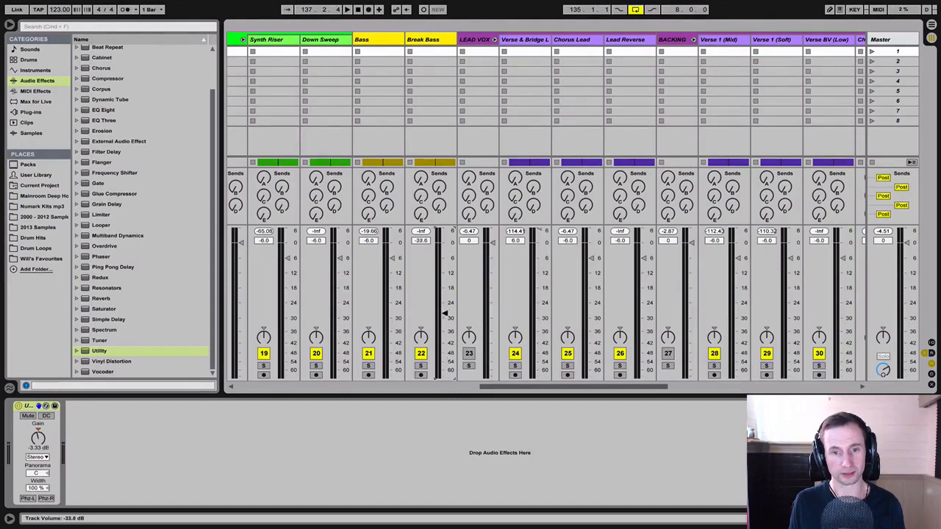
left_click_drag(444, 314, 444, 258)
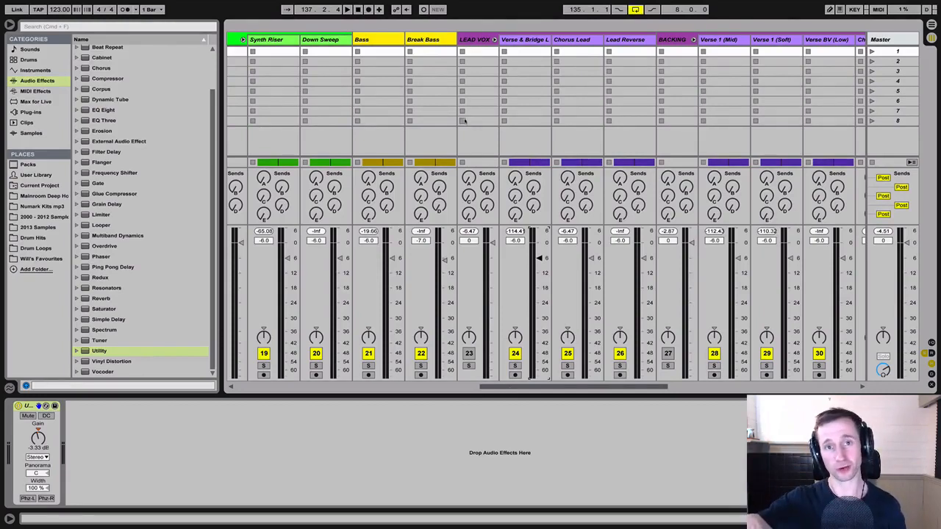
Step: Inspect the LEAD VOX and BACKING groups, and play the loop with the Master's VUMT meter in view to check the overall level
left_click(474, 40)
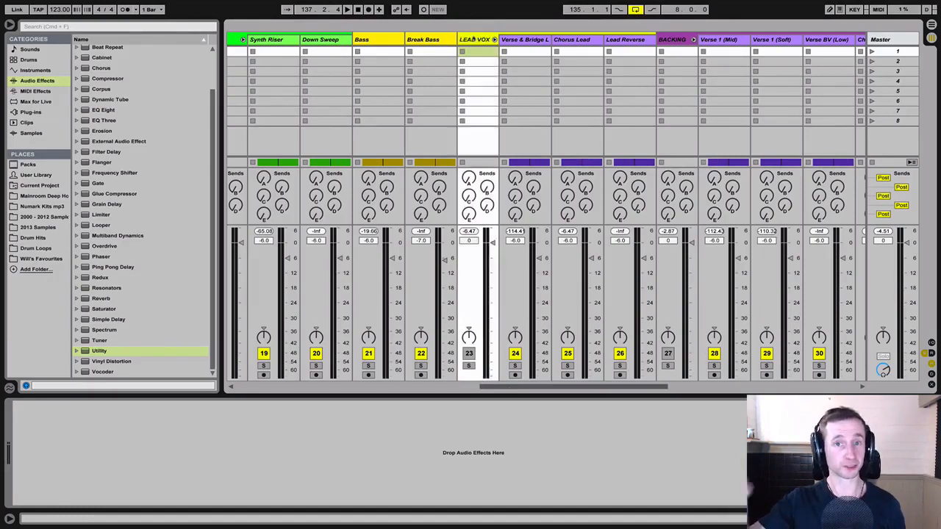
left_click(680, 42)
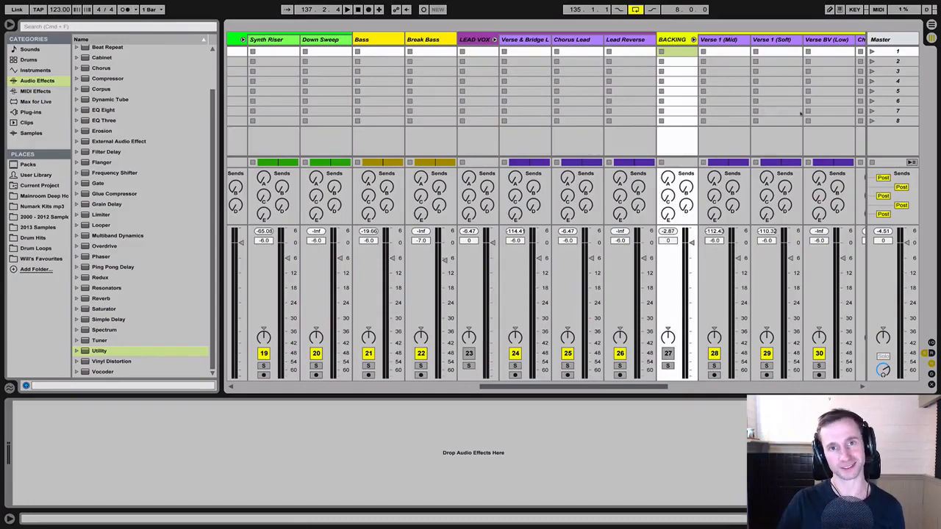
left_click(895, 42)
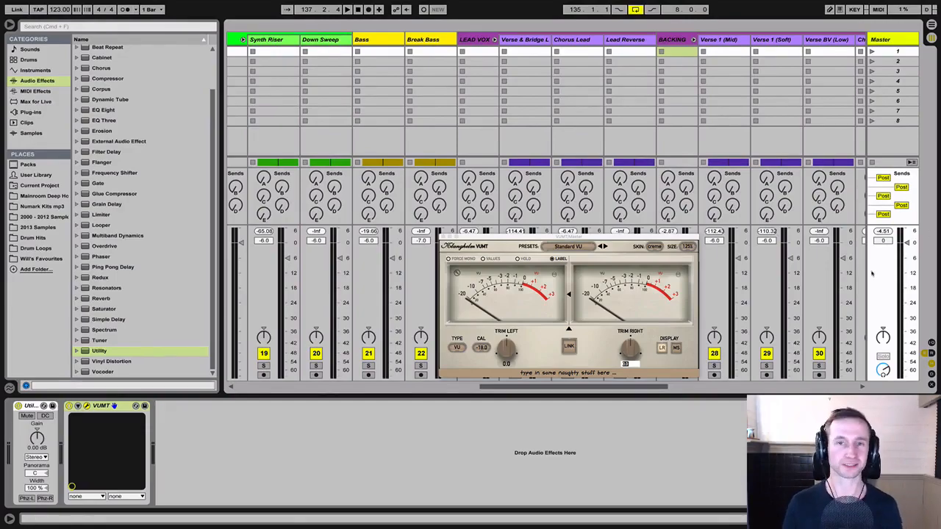
key("space")
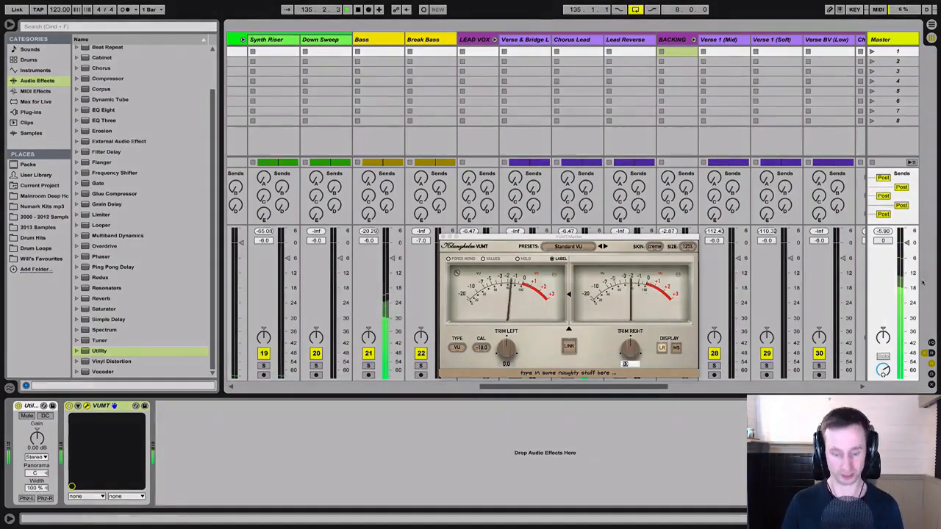